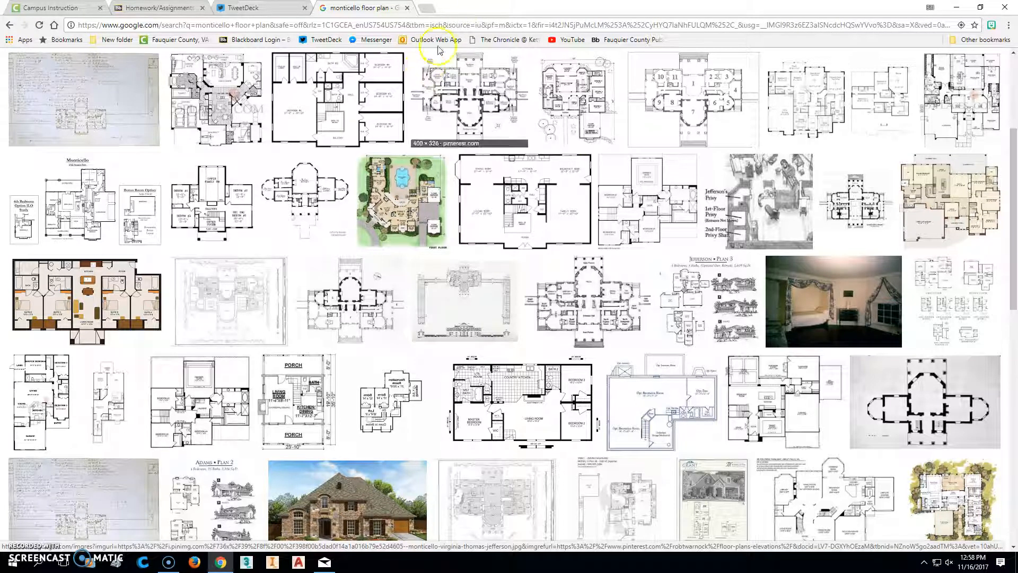
Step: Open floorplanner.com in a new browser tab
click(429, 11)
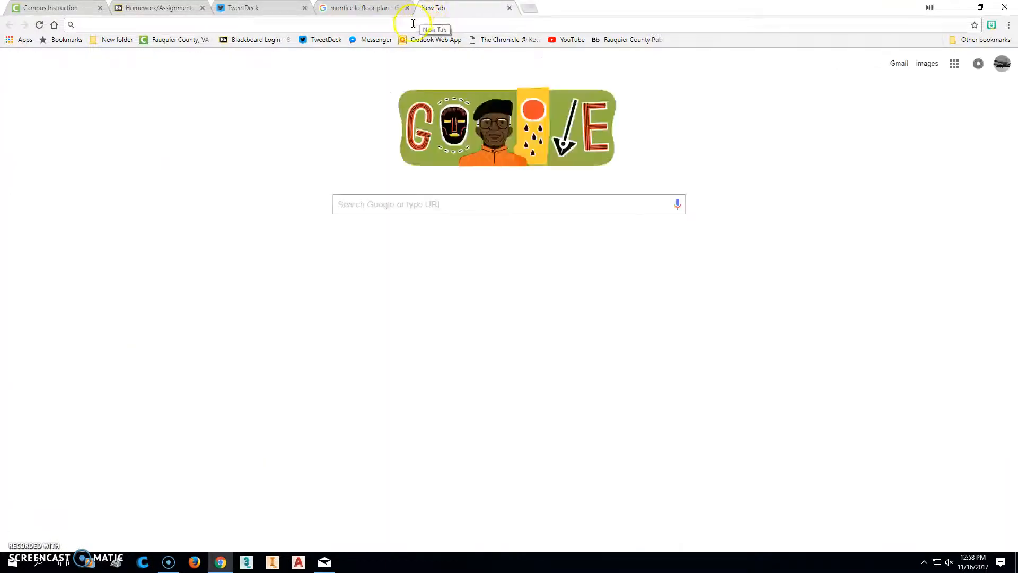
text(floorplanne)
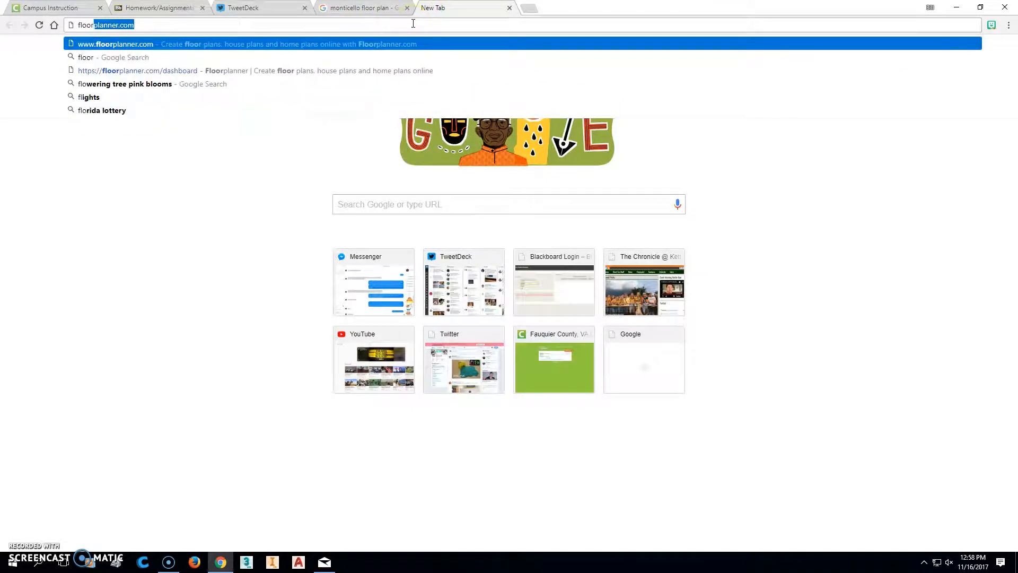
text(r.com)
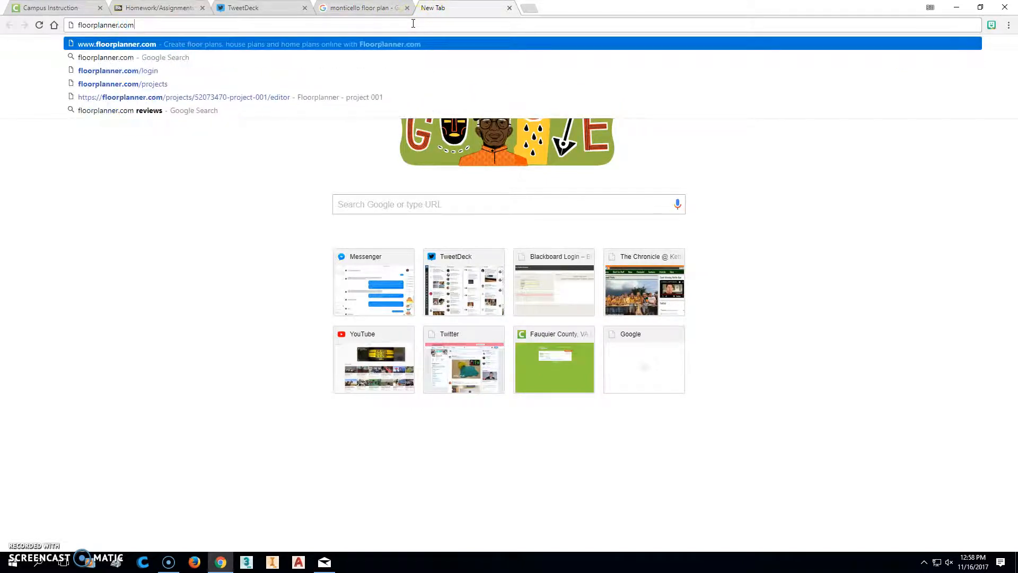
key(Return)
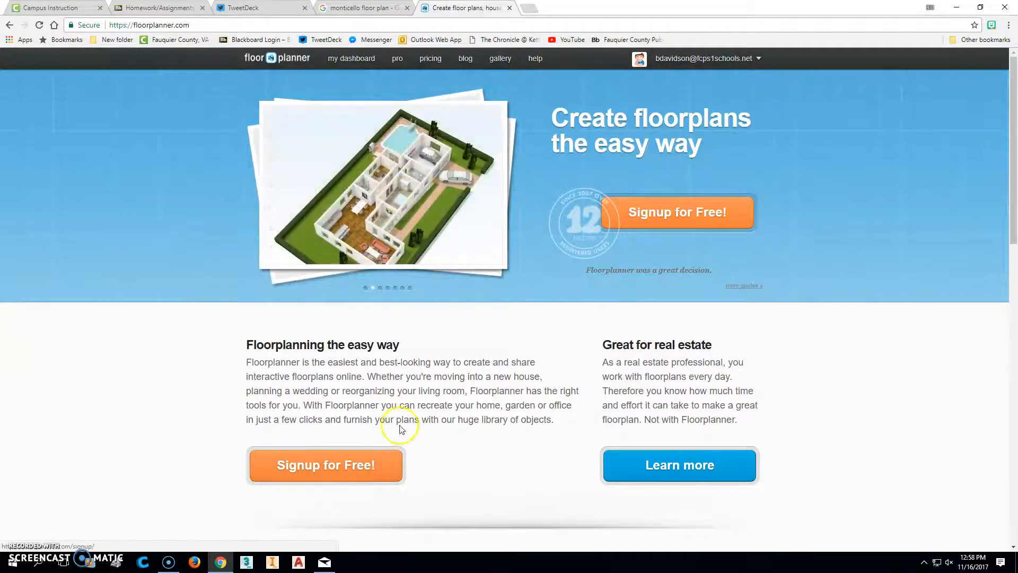
Step: Go to the account's dashboard and open project 001 in the floor plan editor
mouse_move(680, 64)
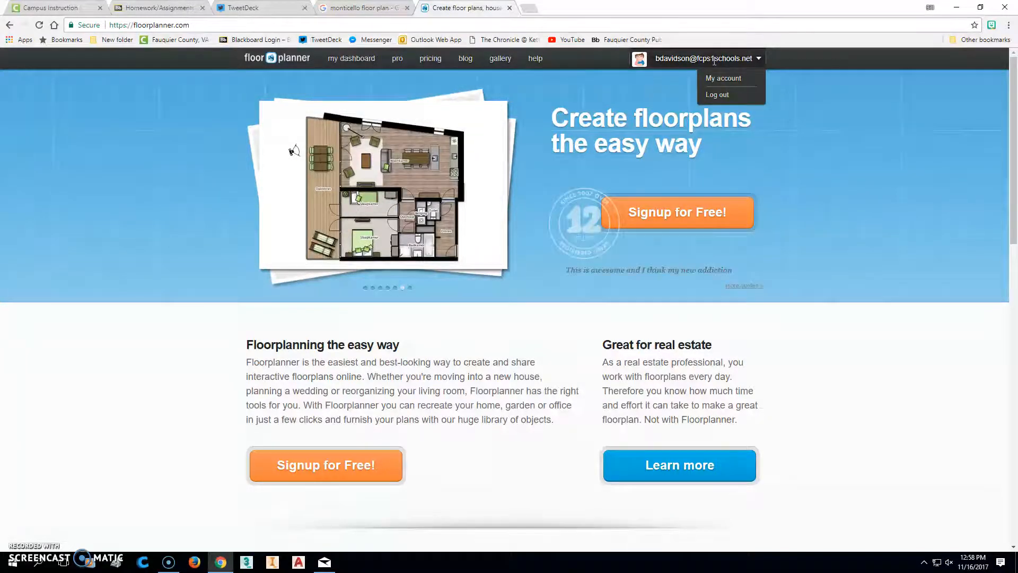
click(566, 210)
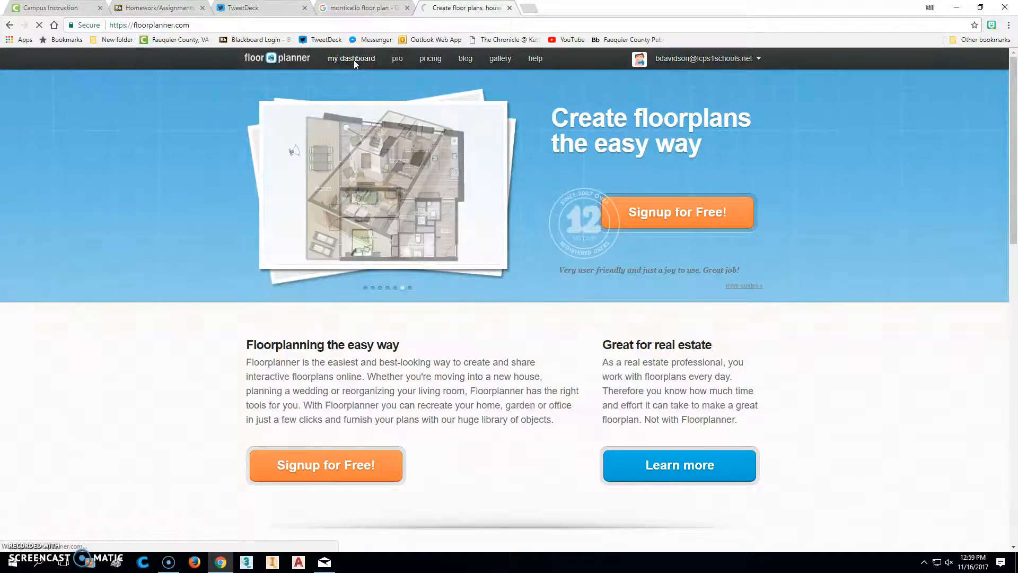
click(354, 59)
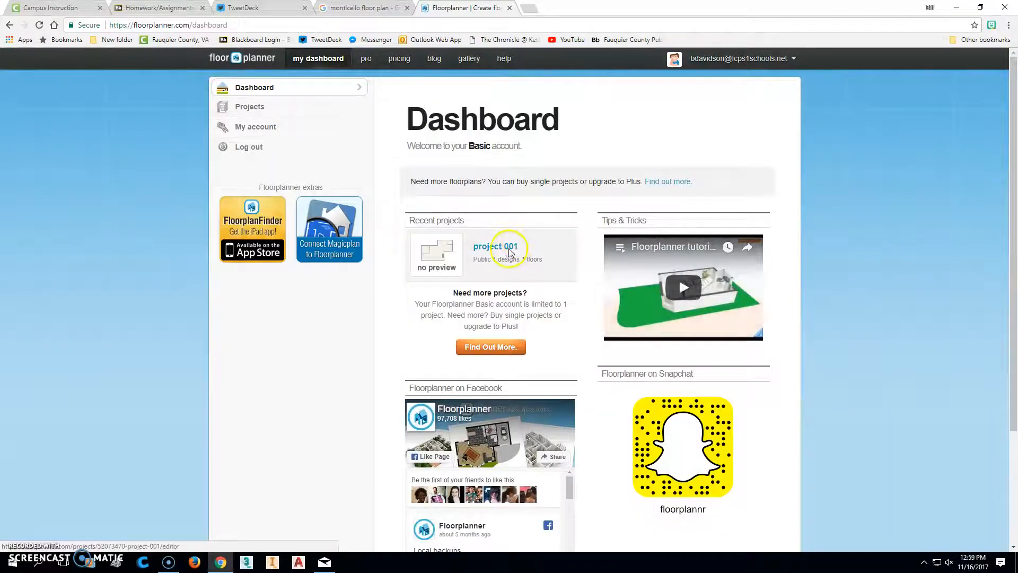
click(509, 253)
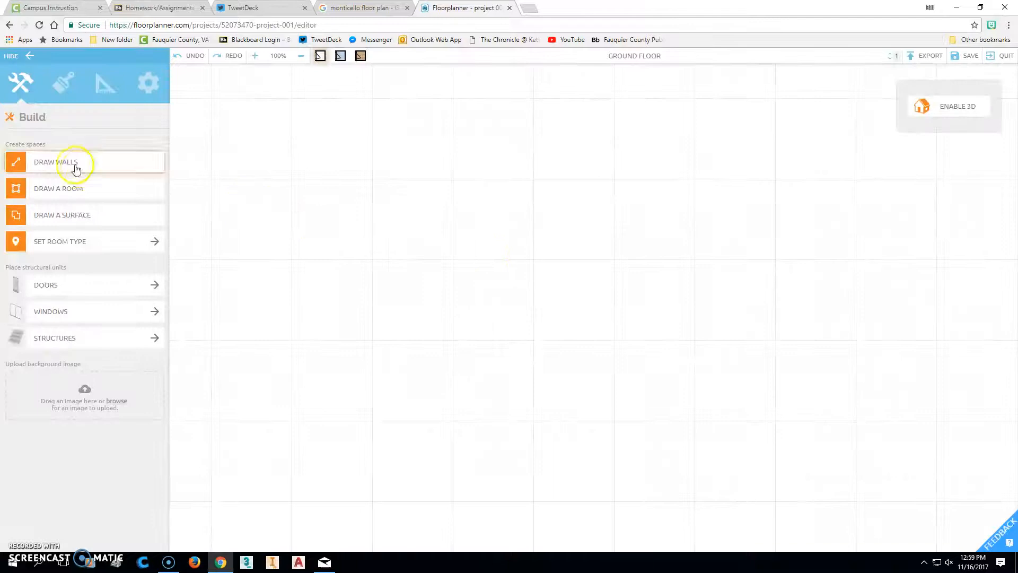
Step: Draw a rectangular room about 22' by 16' and move its right wall inward to make it about 20' wide
click(71, 195)
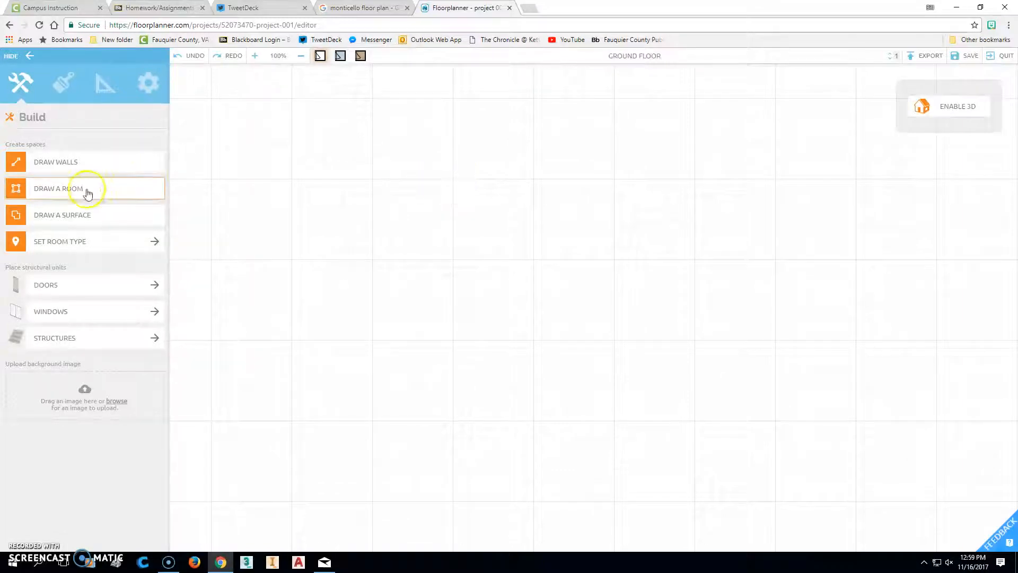
mouse_move(450, 178)
mouse_down()
mouse_move(589, 240)
mouse_move(636, 289)
mouse_move(698, 314)
mouse_move(727, 359)
mouse_move(728, 382)
mouse_up()
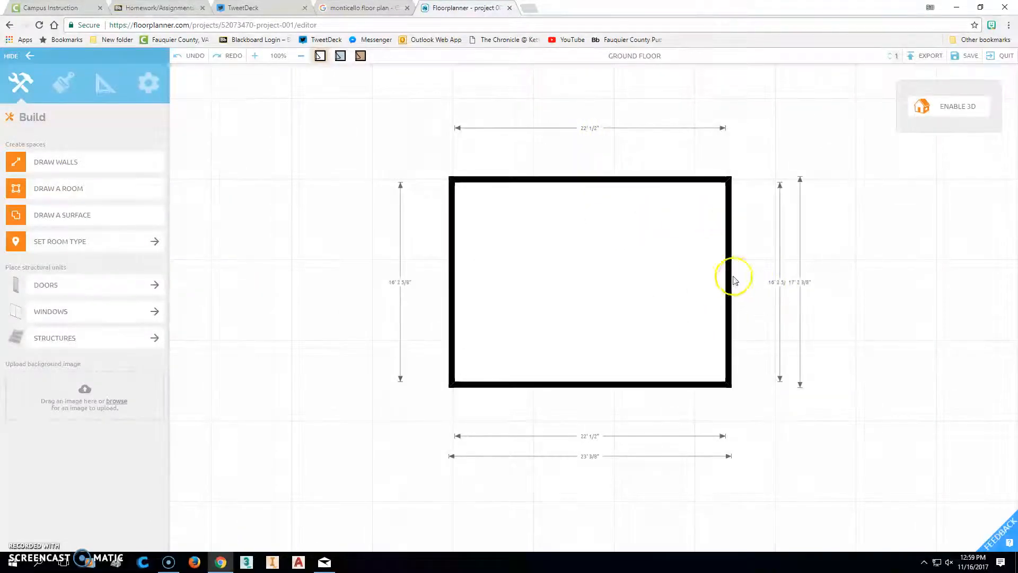
click(728, 284)
click(721, 282)
drag(721, 283, 705, 286)
click(538, 218)
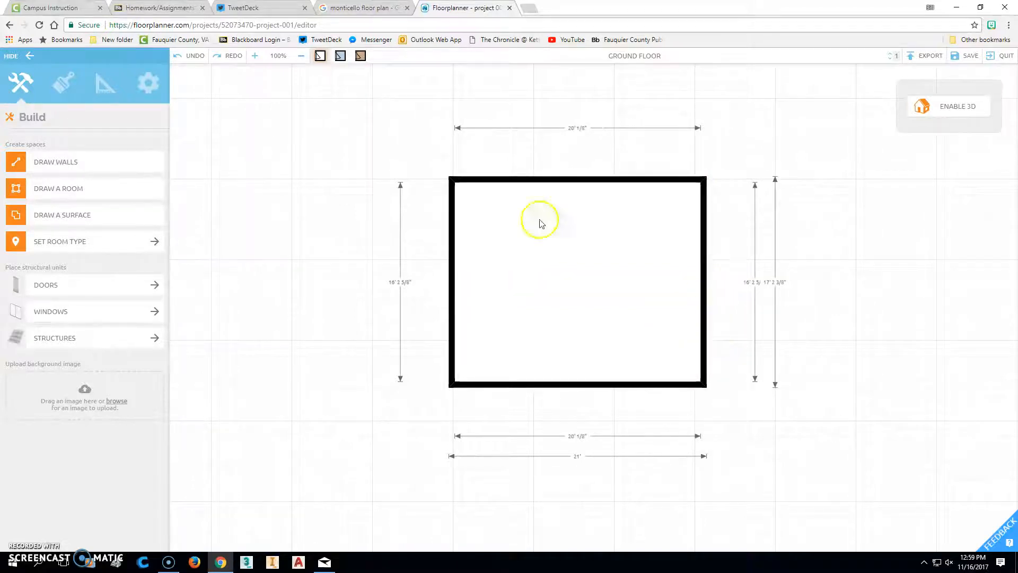
Step: Set the room's interior width along the upper wall to exactly 20'
scroll(525, 196, up, 3)
scroll(598, 112, up, 1)
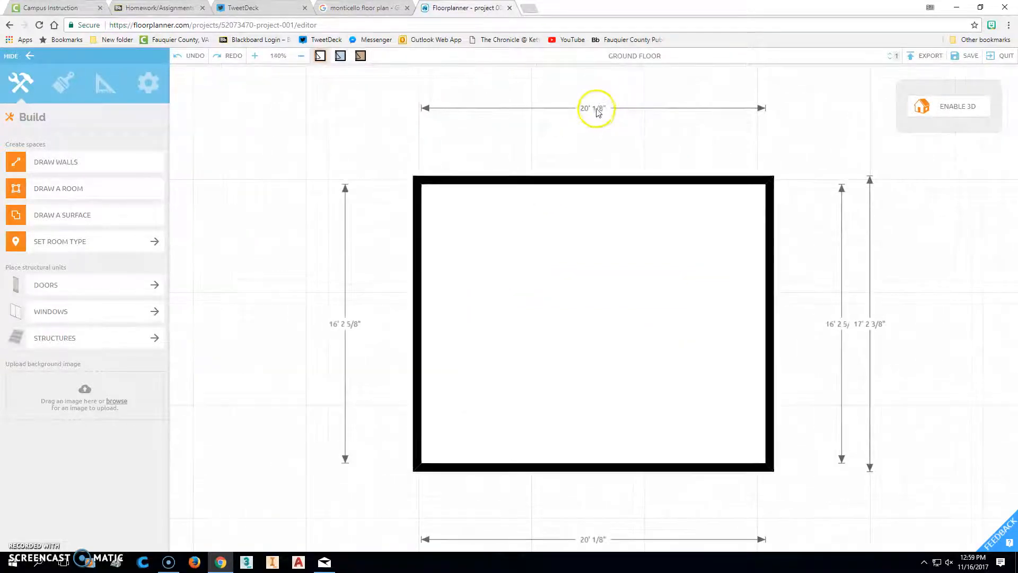
click(598, 110)
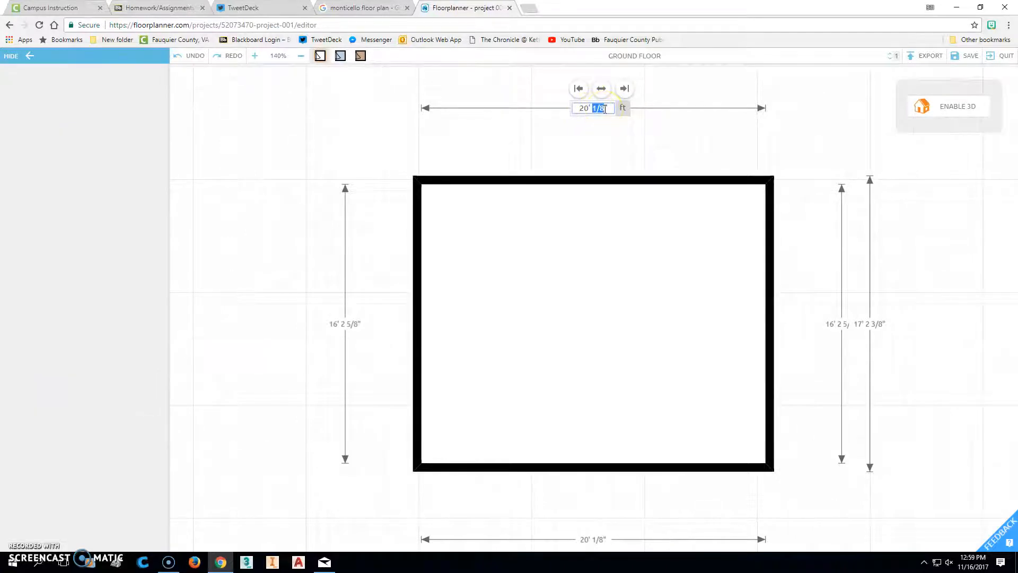
key(Return)
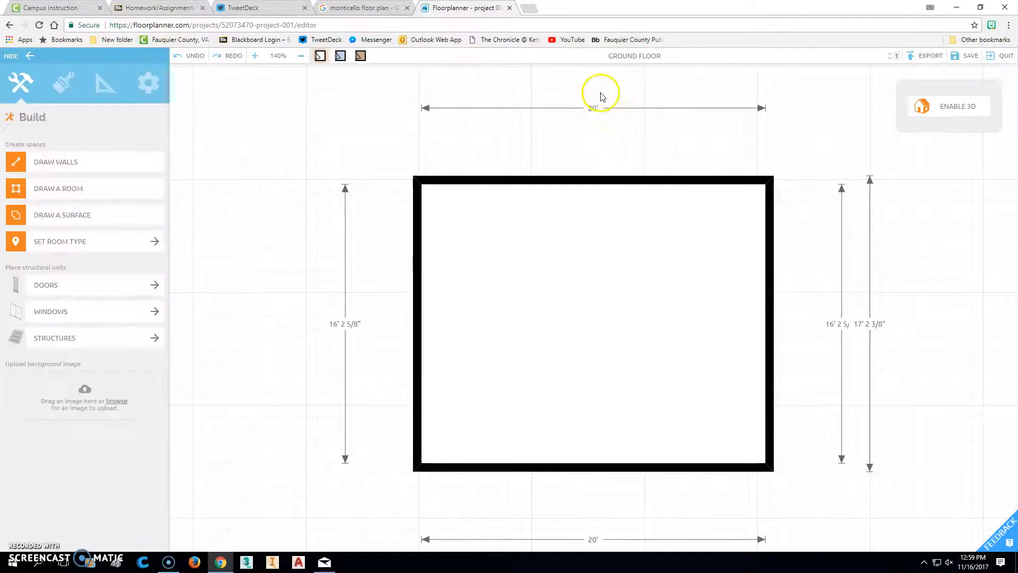
Step: Try to set the room's overall outside depth to 20' 0"
click(865, 322)
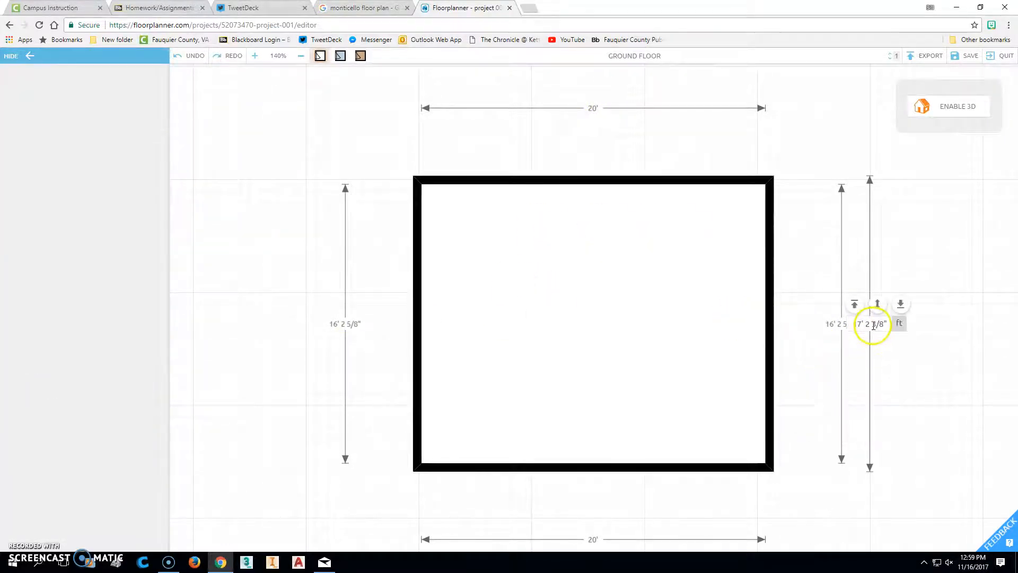
text(20' 0)
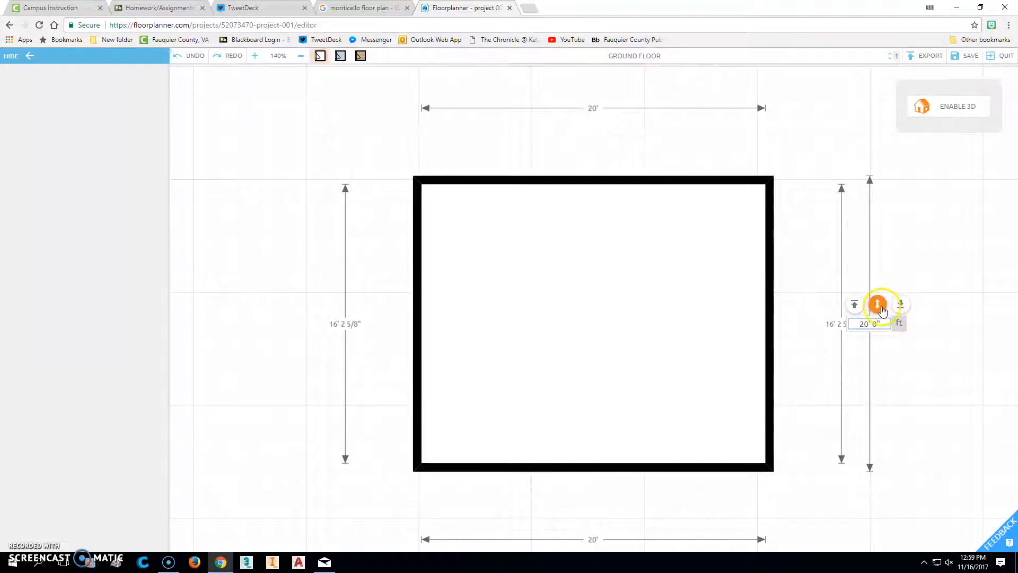
click(878, 305)
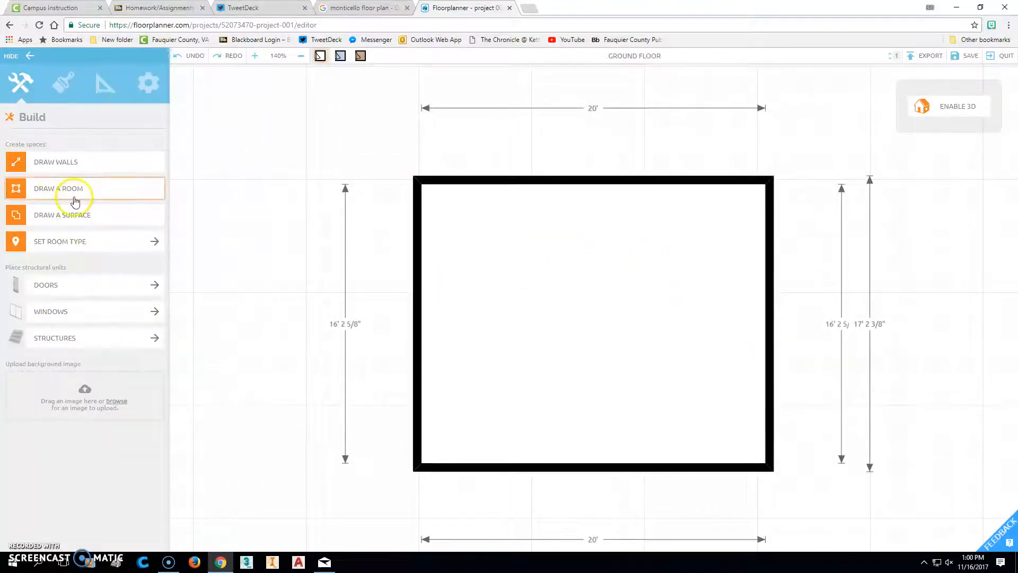
Step: Draw a second room about 12' 10" by 9' 7" adjoining the main room's left wall, aligned with its upper edge
click(92, 192)
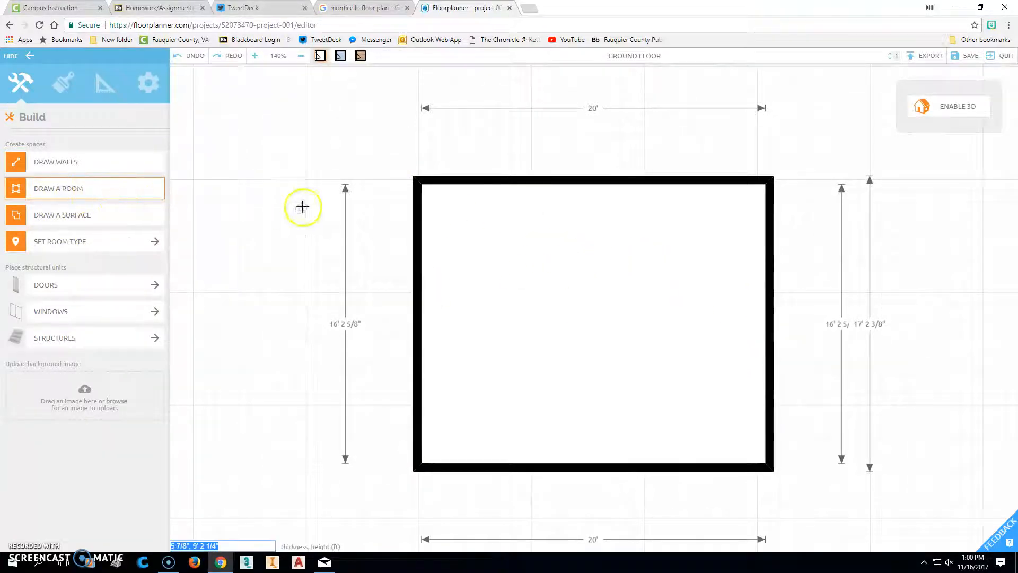
mouse_move(188, 180)
mouse_down()
mouse_move(241, 181)
mouse_move(382, 256)
mouse_move(417, 358)
mouse_up()
click(65, 191)
drag(709, 284, 835, 276)
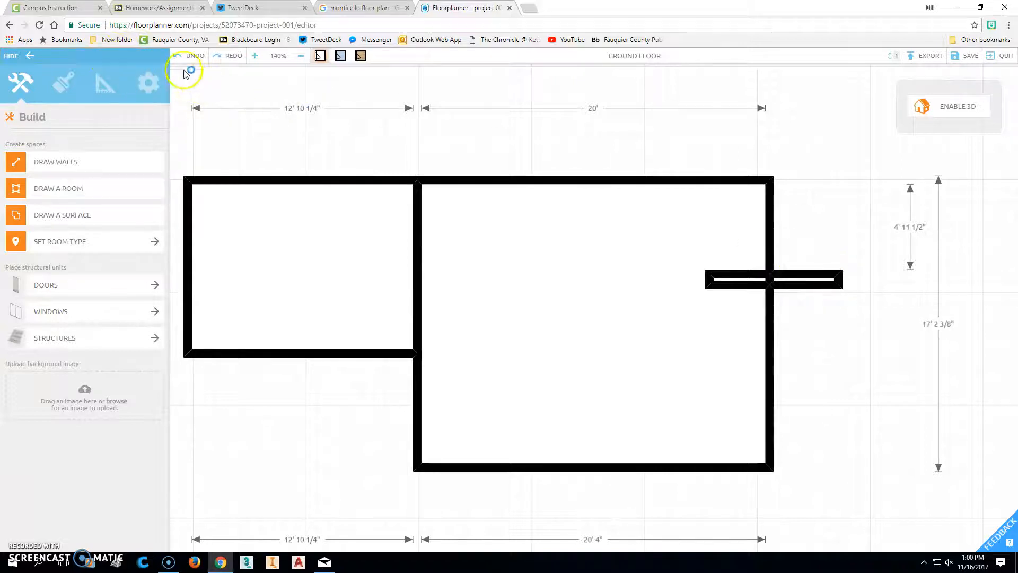
click(192, 55)
Step: Draw a third room about 14' 6" by 9' 7" adjoining the main room's right wall, aligned with its upper edge
mouse_move(900, 310)
mouse_down()
mouse_move(675, 355)
mouse_move(714, 323)
mouse_move(633, 333)
mouse_up()
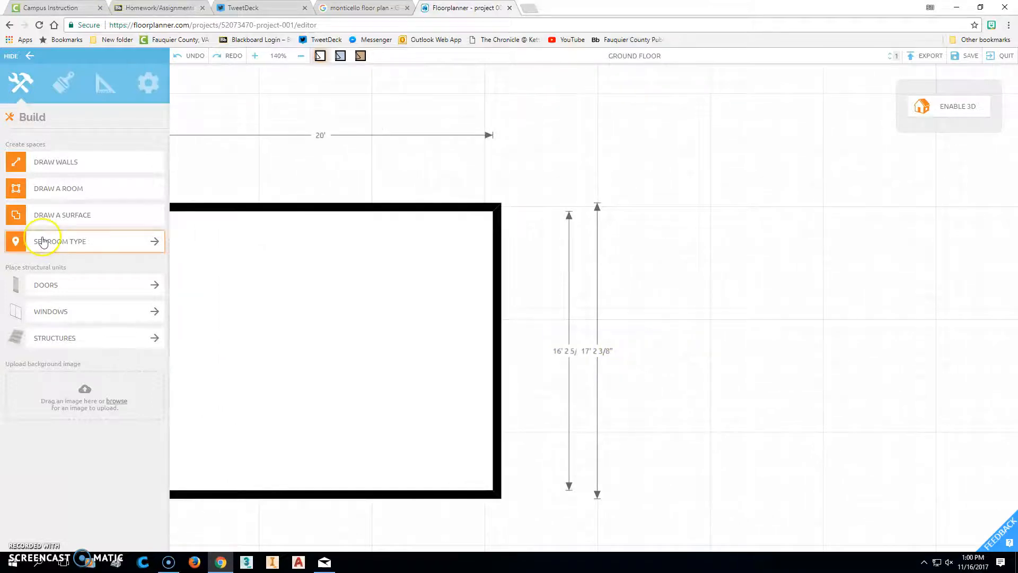
click(104, 189)
mouse_move(756, 205)
mouse_down()
mouse_move(682, 218)
mouse_move(508, 370)
mouse_move(498, 409)
mouse_move(496, 379)
mouse_up()
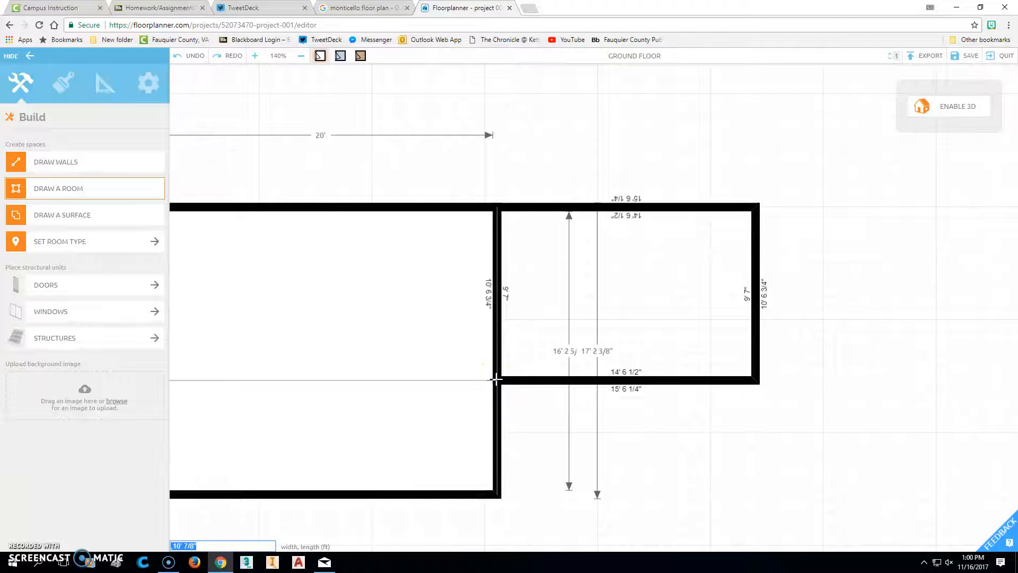
drag(496, 379, 495, 379)
Step: Set the left room's interior depth to 10' 0", adjusting both ends of the dimension
scroll(462, 380, down, 2)
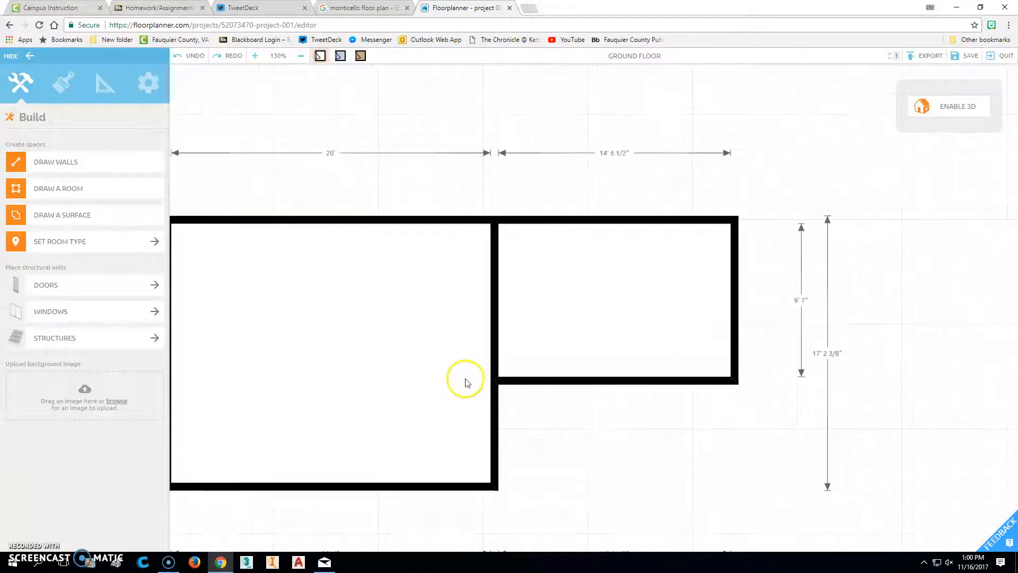
click(549, 421)
drag(588, 450, 814, 411)
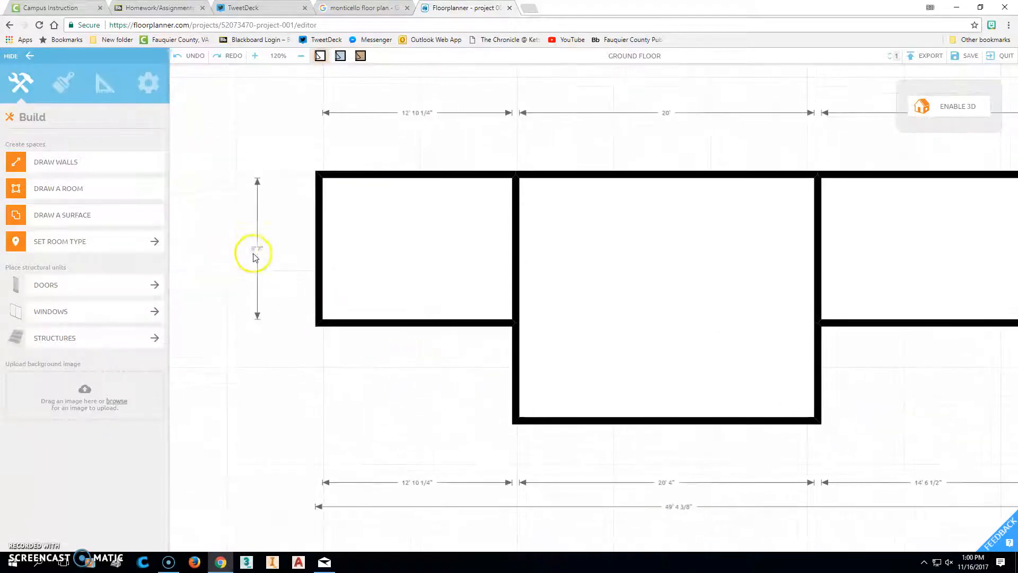
click(259, 248)
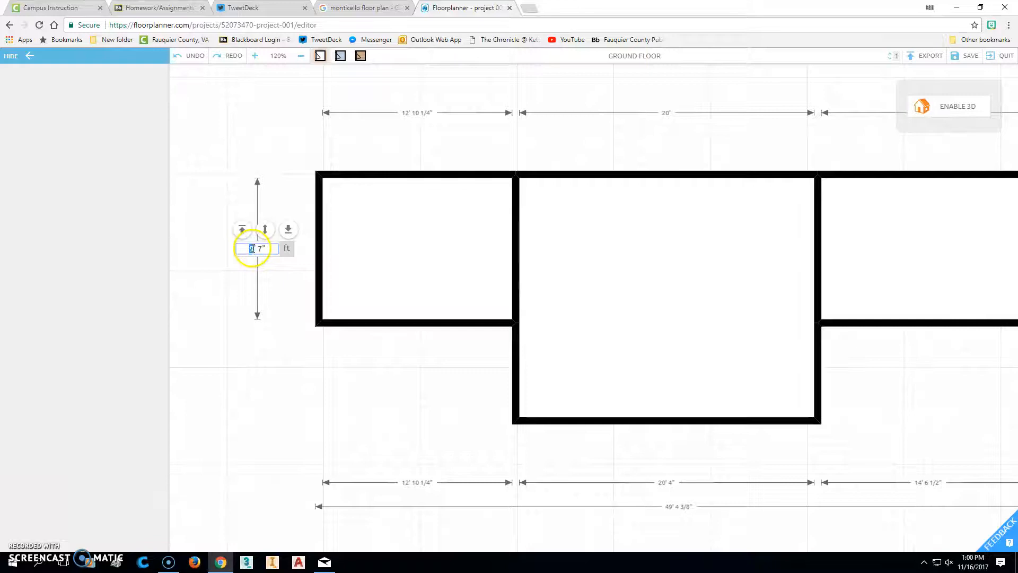
click(265, 246)
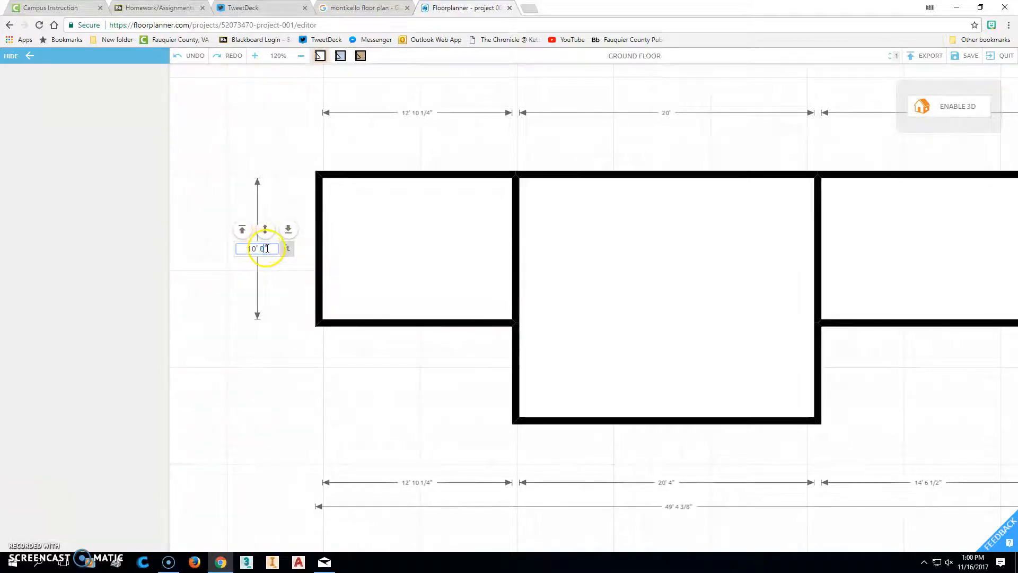
click(265, 232)
Step: Set the right room's interior depth to 10' 0", adjusting both ends of the dimension
drag(439, 390, 191, 386)
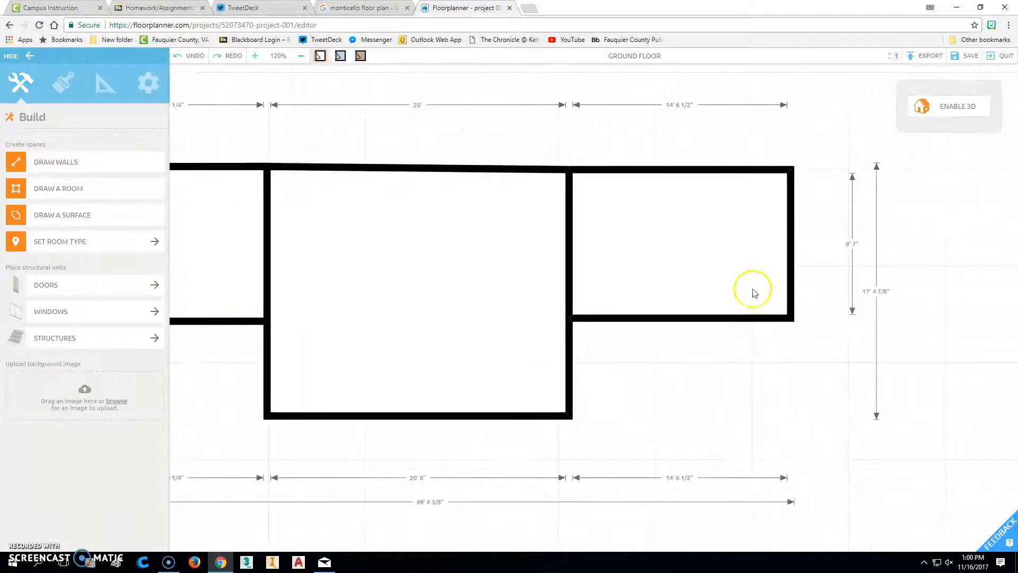
click(853, 246)
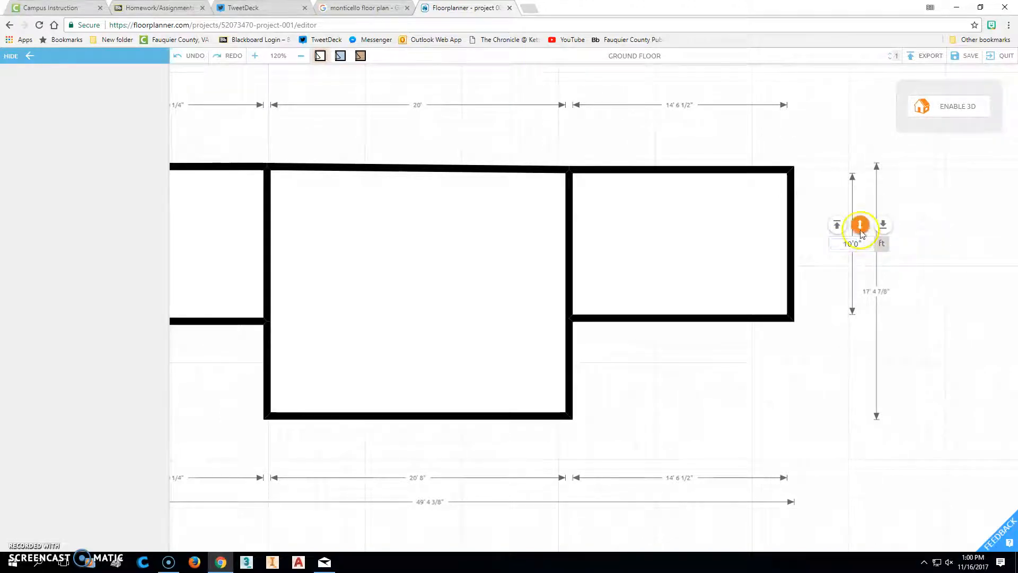
click(859, 225)
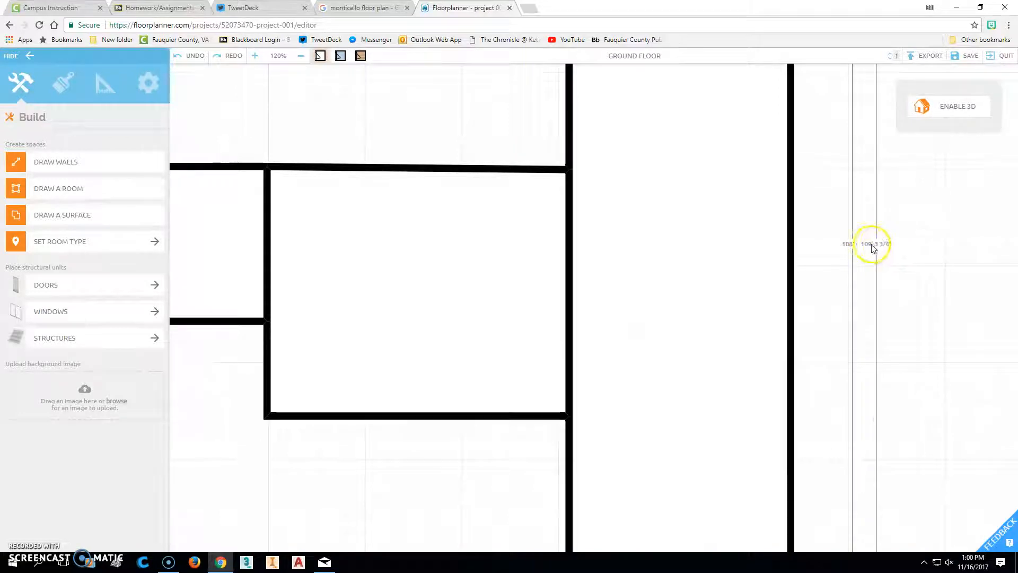
click(847, 243)
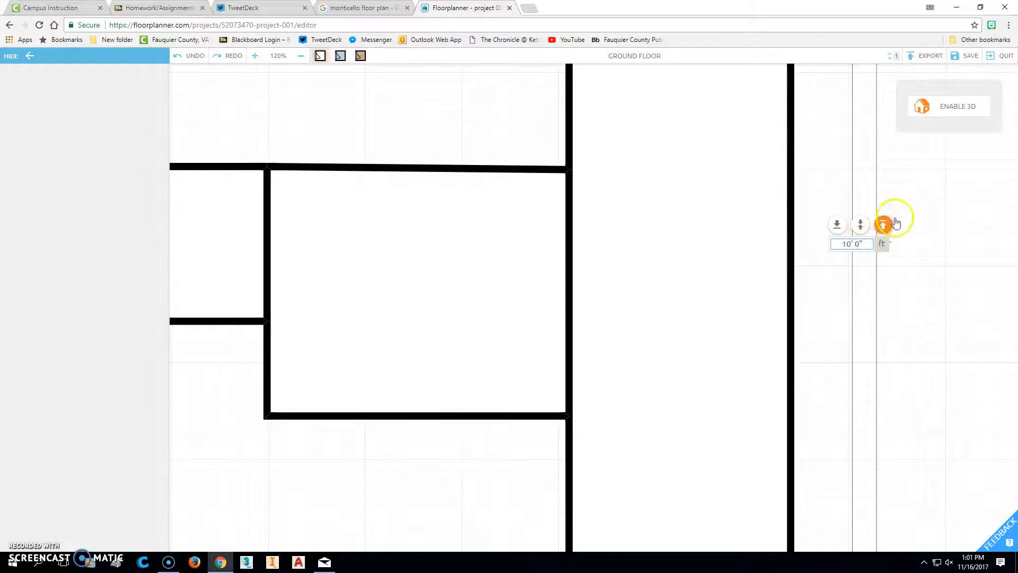
click(860, 224)
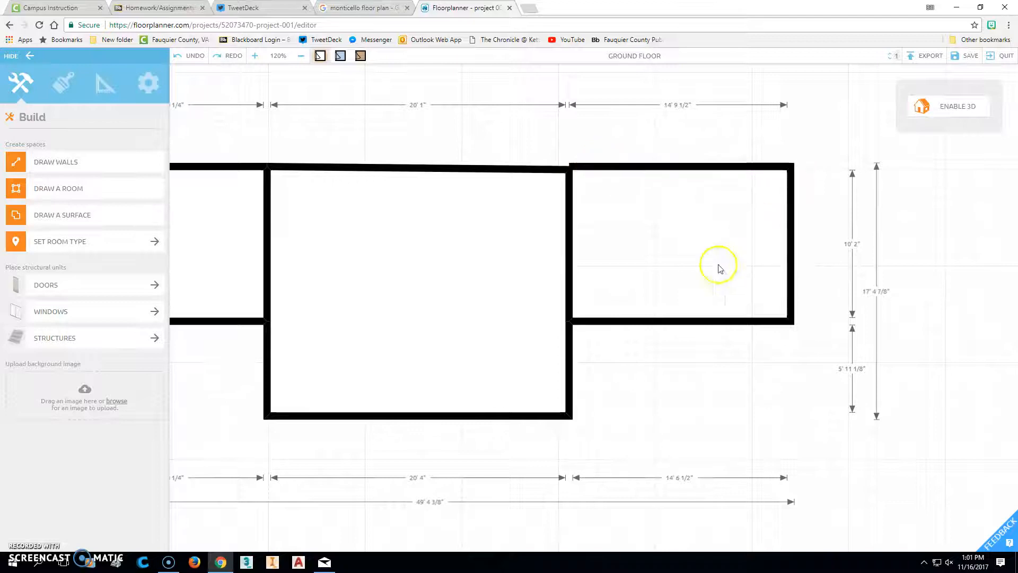
Step: Enable 3D and inspect the three-room model from an angle before returning to the 2D plan with the build tools shown
drag(637, 334, 757, 359)
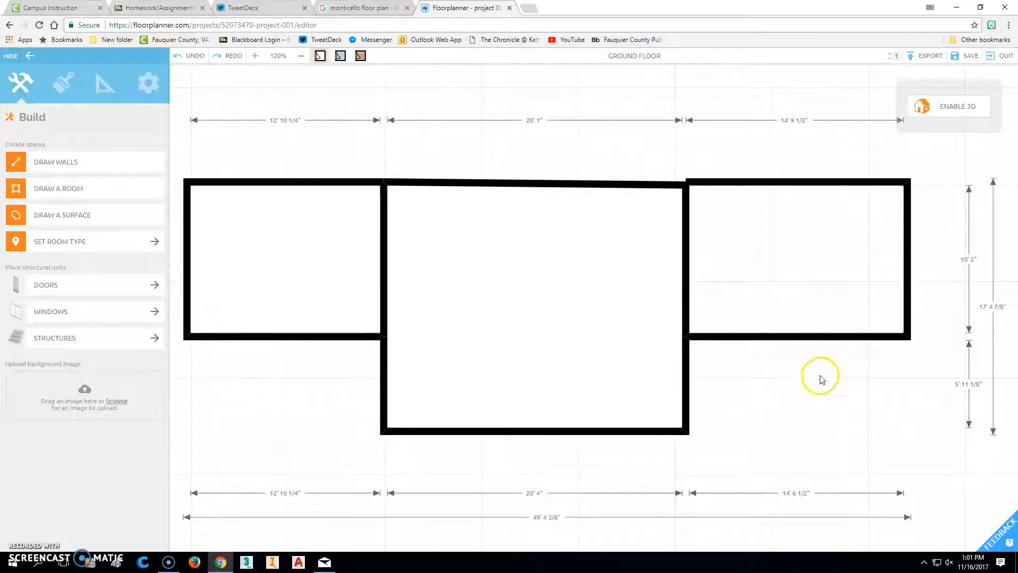
click(956, 109)
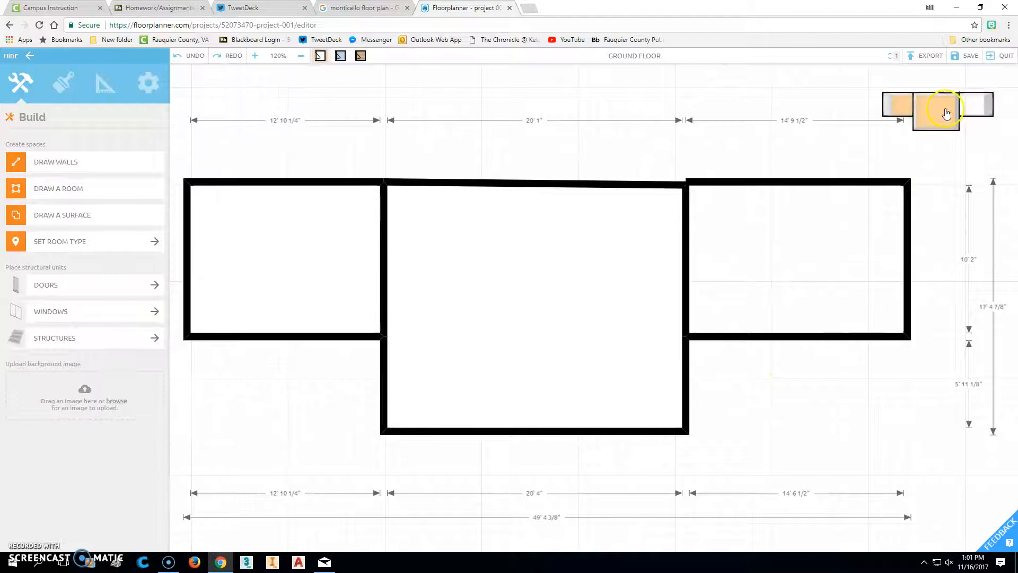
click(947, 113)
drag(647, 335, 713, 215)
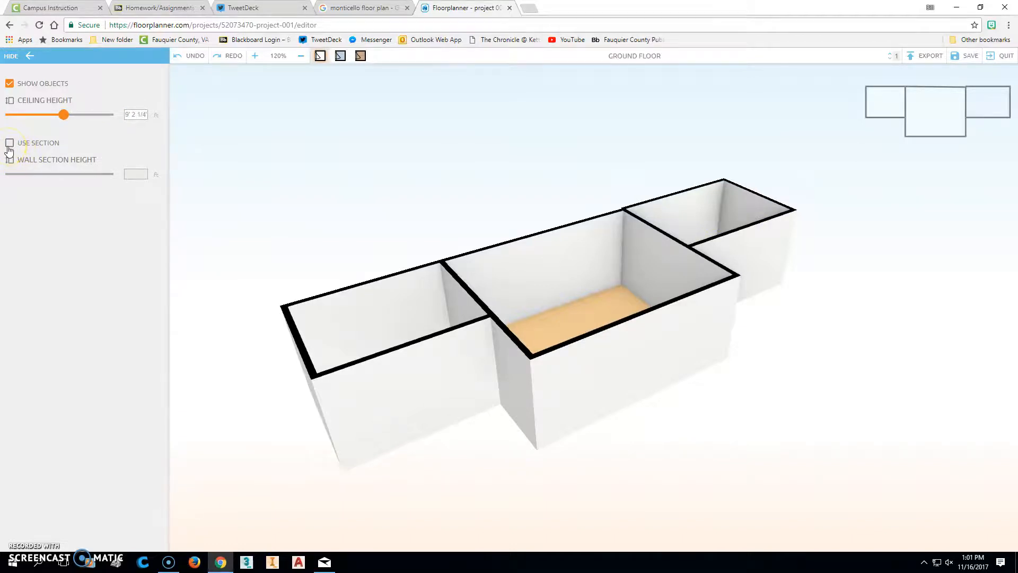
click(24, 61)
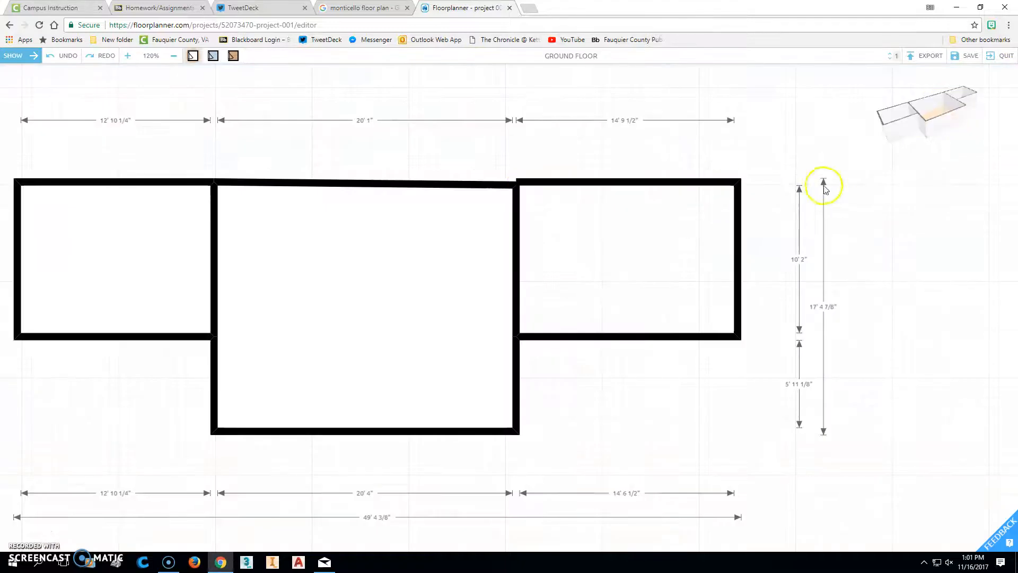
click(29, 56)
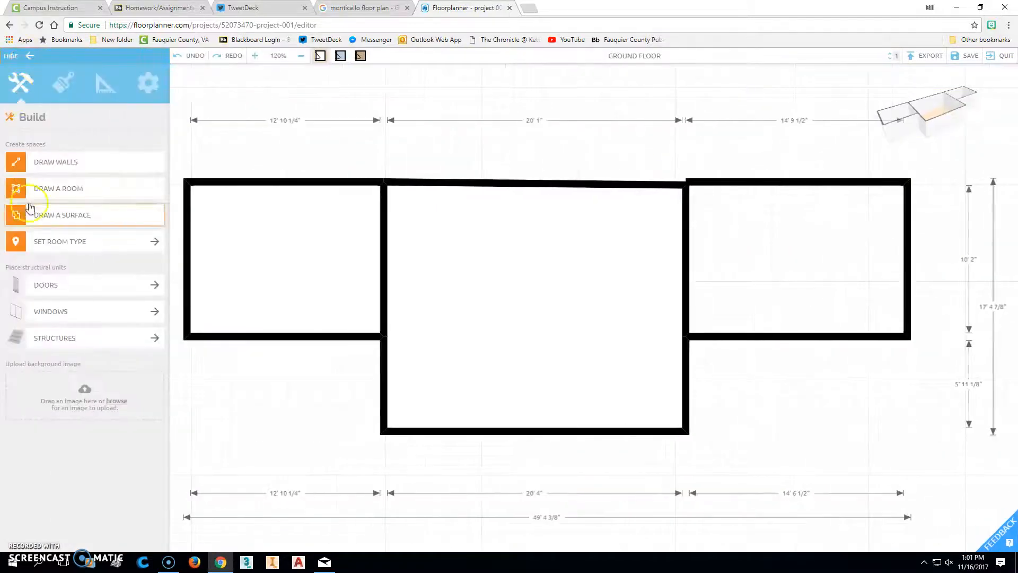
Step: Place French doors in the middle of the main room's lower wall
click(83, 289)
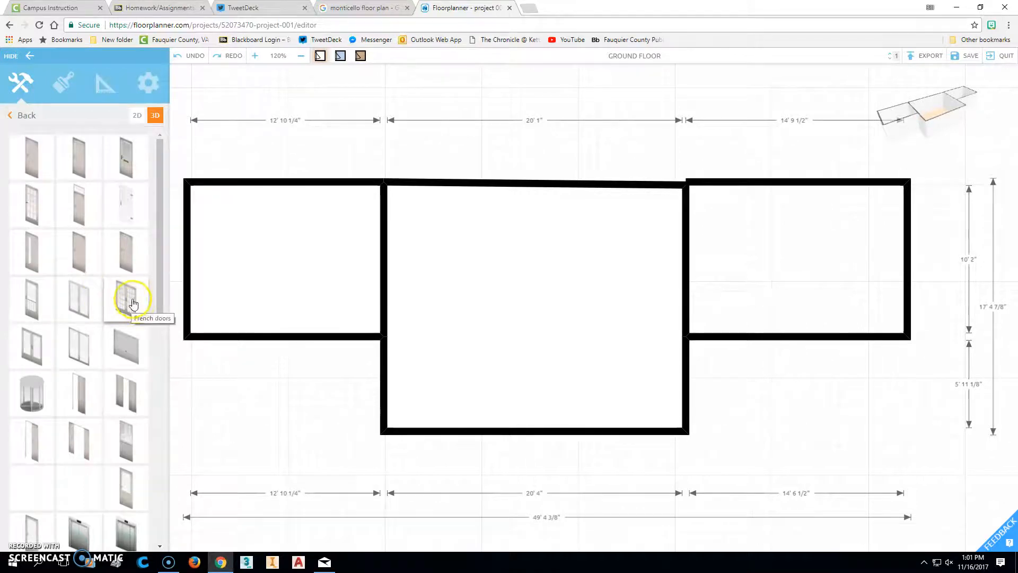
click(137, 116)
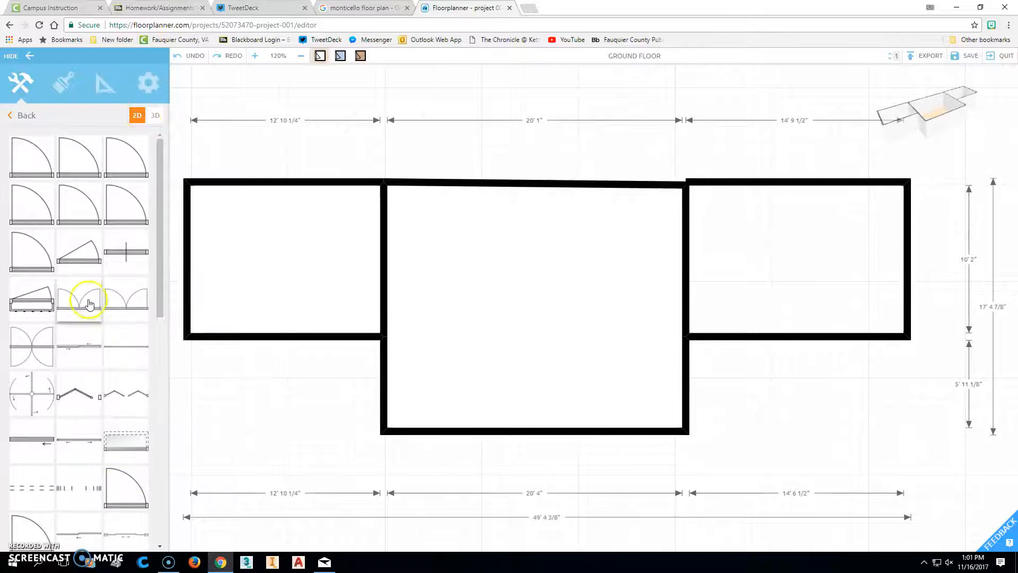
click(156, 118)
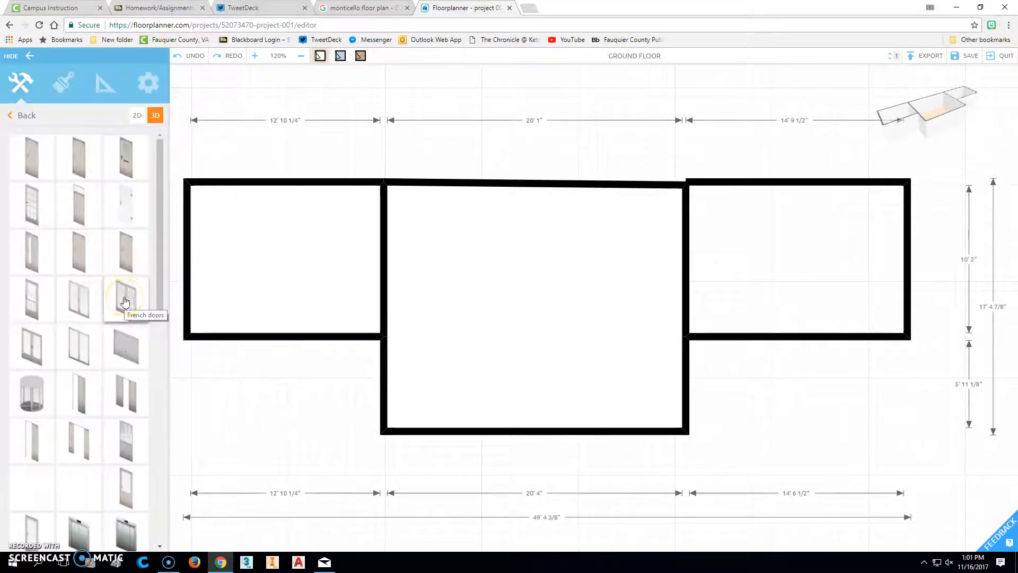
drag(127, 300, 535, 438)
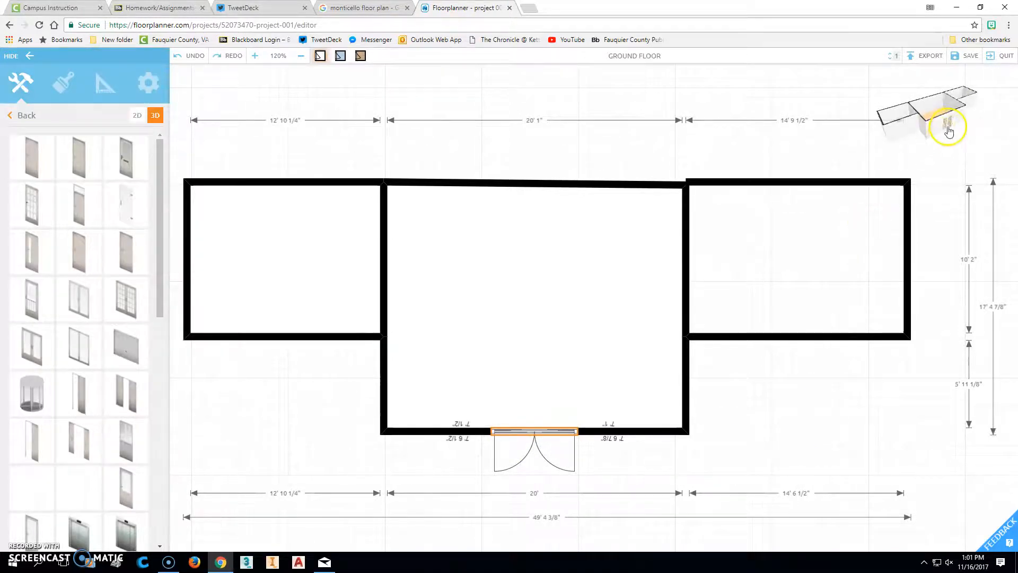
Step: Place a Double Hung Window on each side of the French doors in the main room's lower wall
click(19, 114)
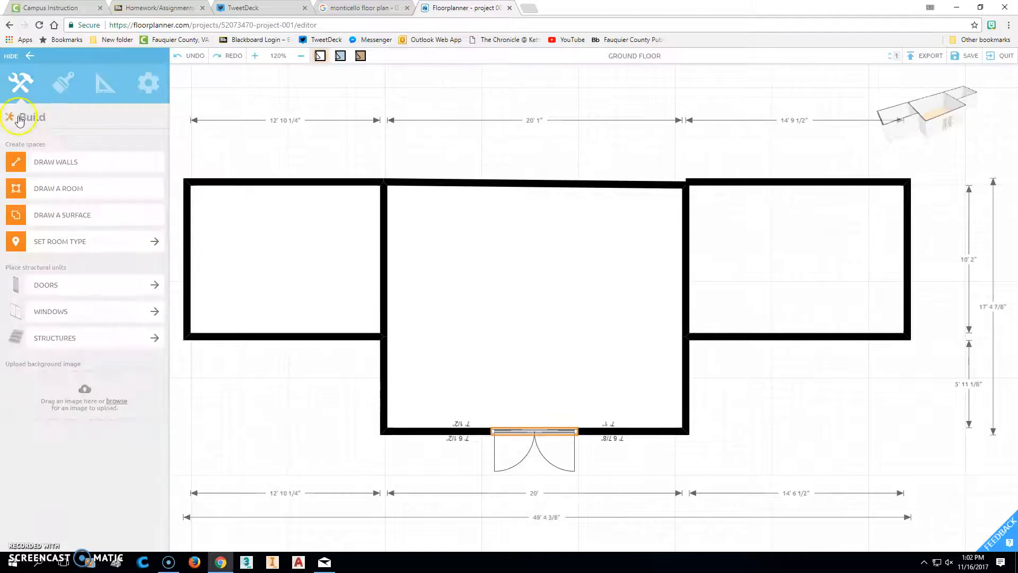
click(75, 311)
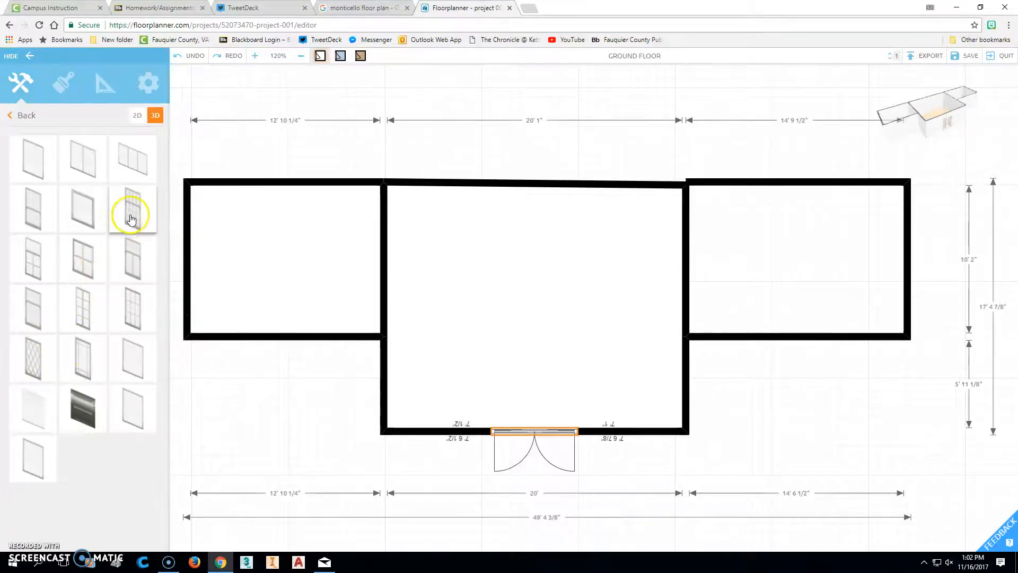
drag(130, 212, 441, 424)
click(121, 198)
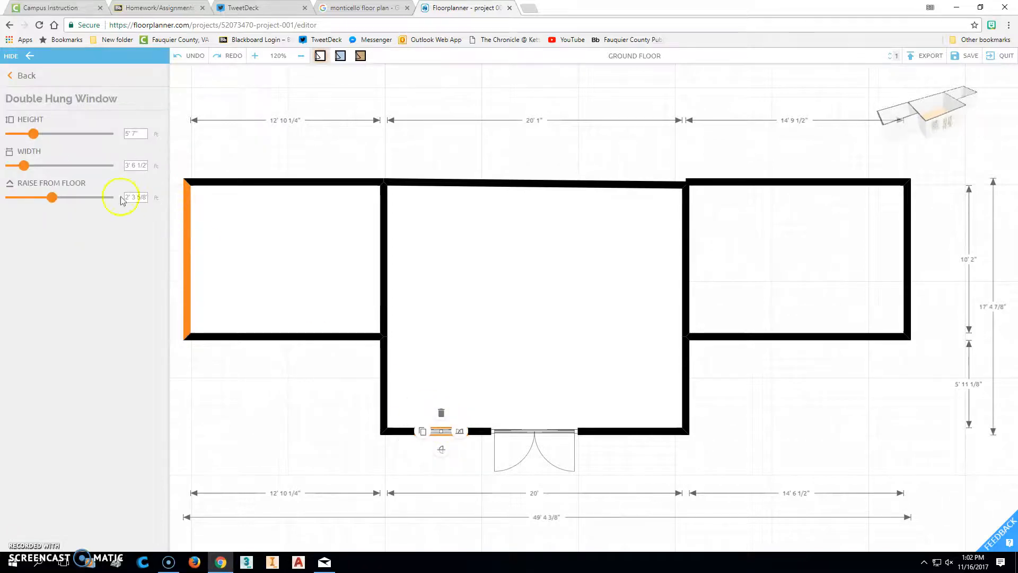
click(23, 79)
drag(124, 201, 632, 421)
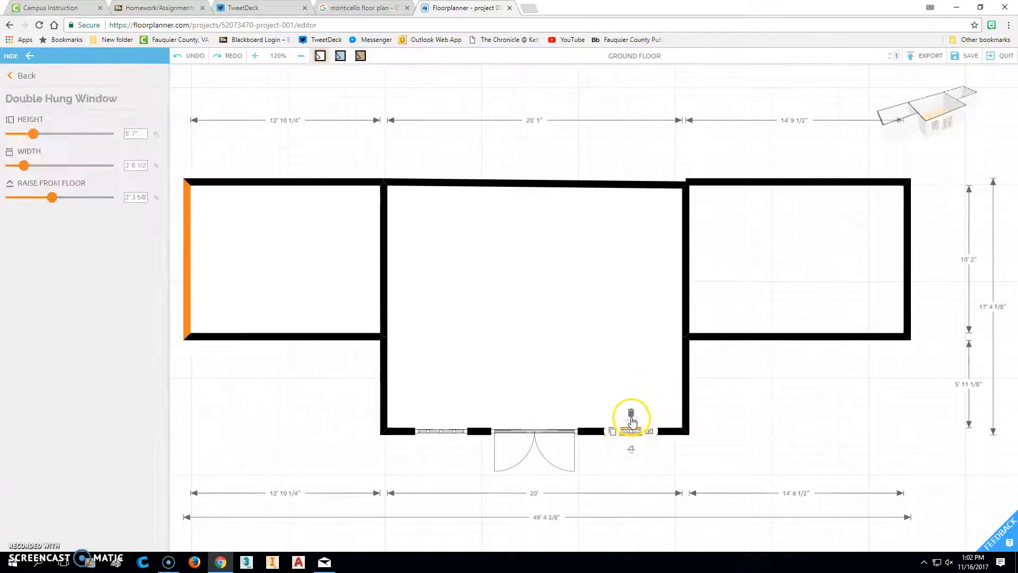
Step: Add a Double Hung Window to each side wall of the main room, below the adjoining rooms
click(19, 79)
drag(133, 207, 391, 383)
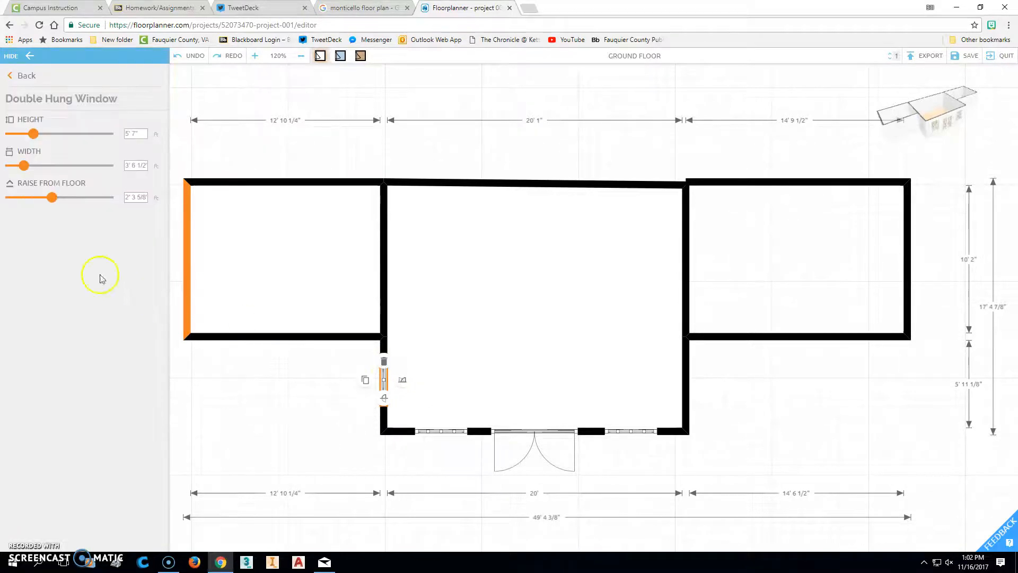
click(25, 77)
drag(136, 205, 687, 378)
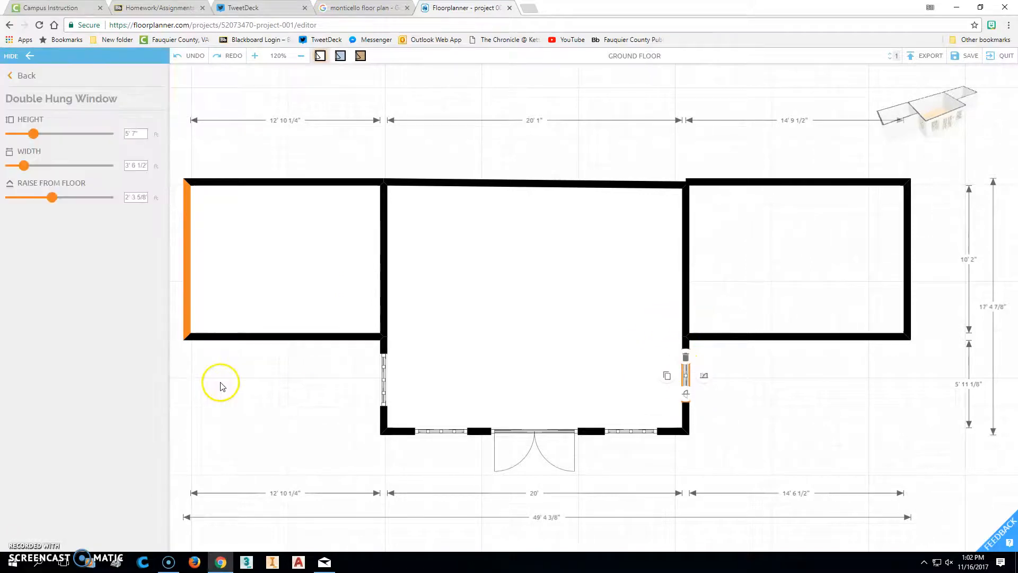
Step: Place two Double Hung Windows in the left room's lower wall and move them together so they adjoin
click(22, 77)
drag(127, 204, 317, 329)
click(20, 74)
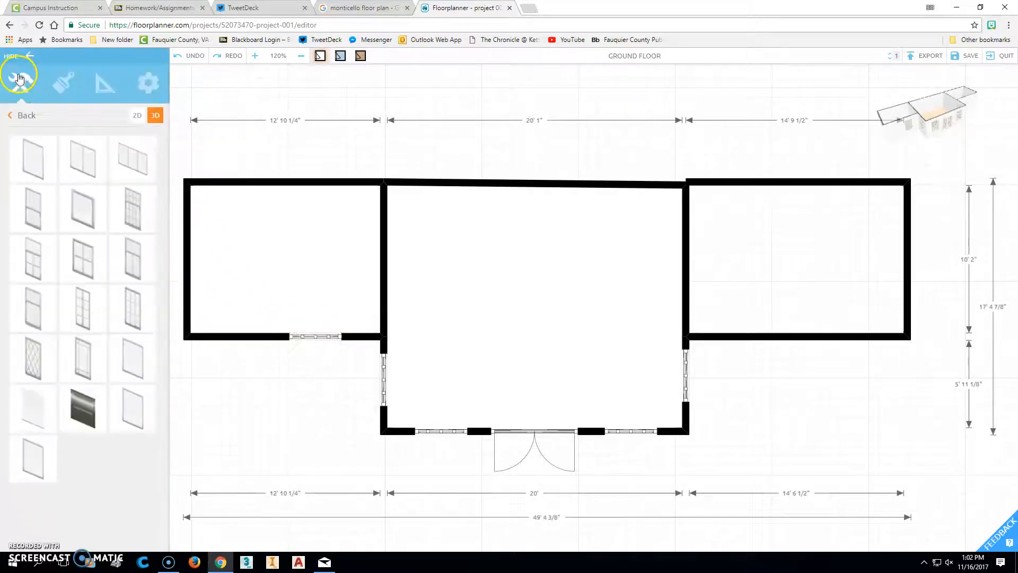
drag(145, 193, 253, 325)
click(313, 341)
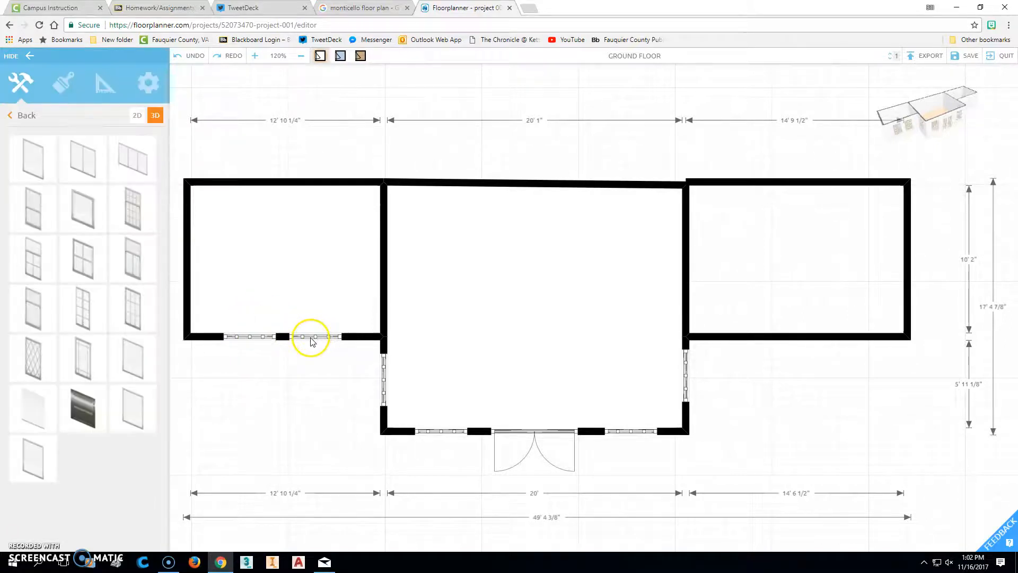
drag(314, 341, 254, 340)
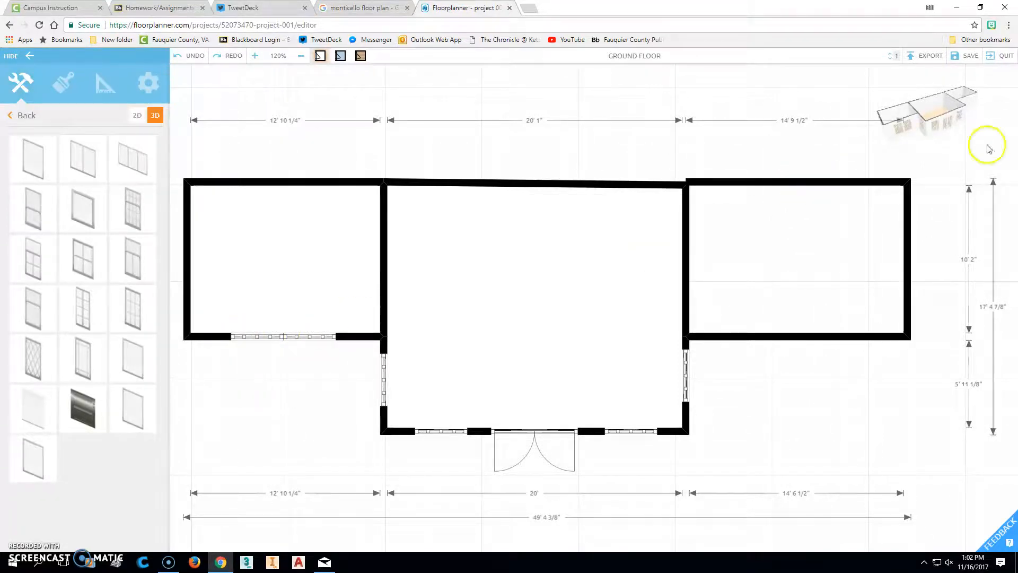
Step: Inspect the French doors and windows in the 3D model, then return to the 2D plan
click(912, 129)
click(911, 129)
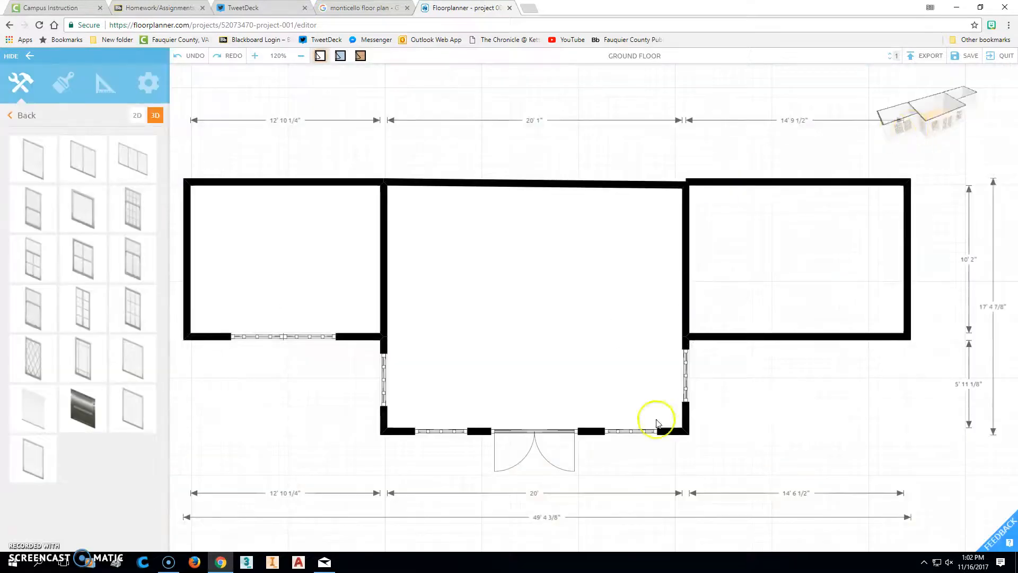
click(952, 124)
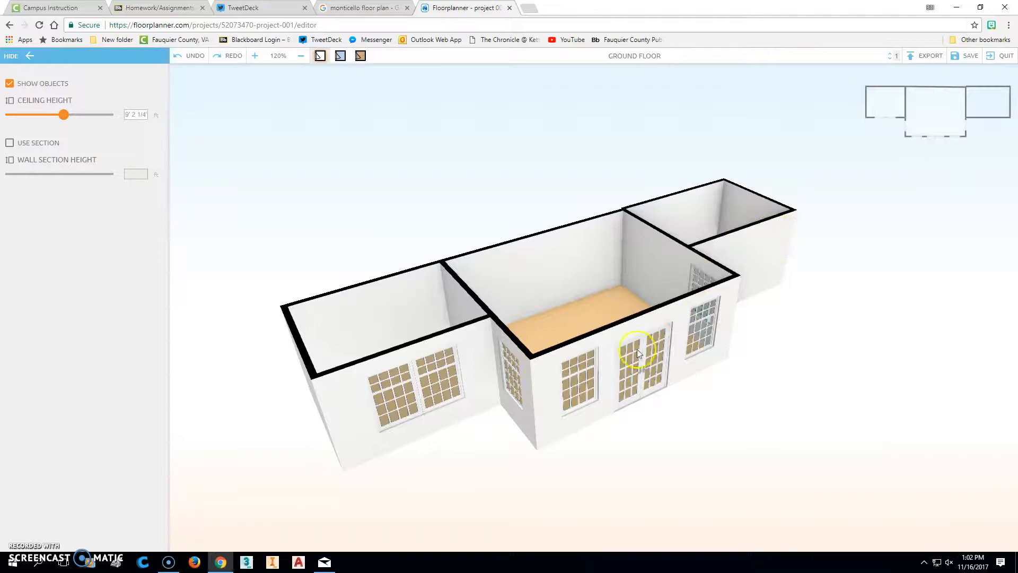
click(30, 58)
click(32, 58)
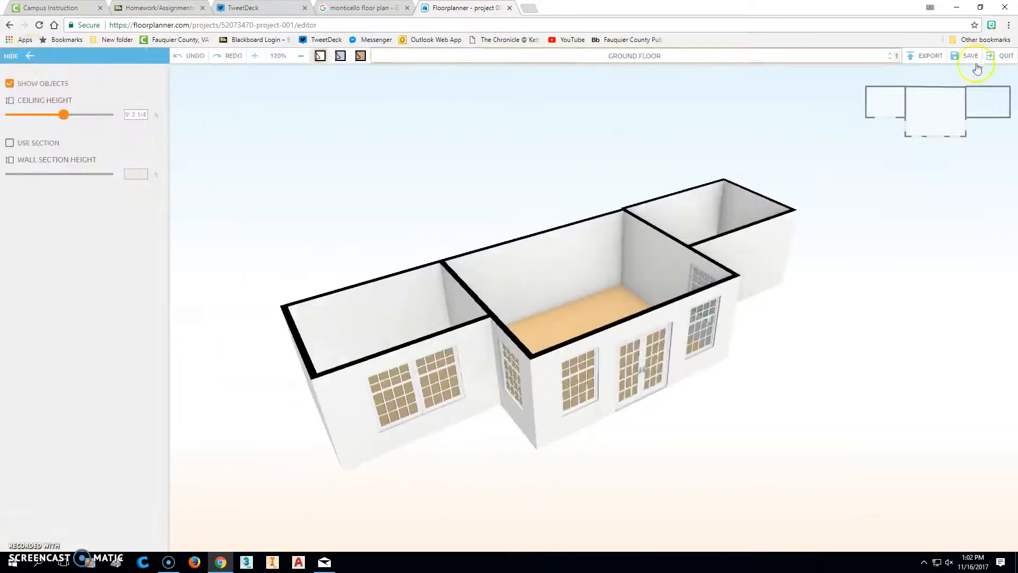
click(939, 106)
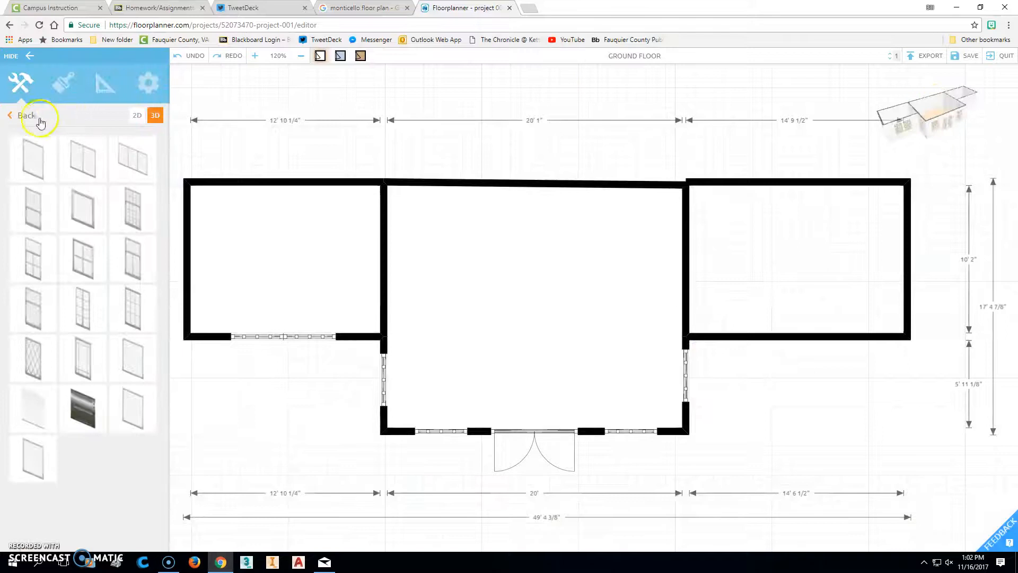
Step: Draw a free-standing vertical wall about 7' 7" long inside the main room
click(41, 121)
click(73, 164)
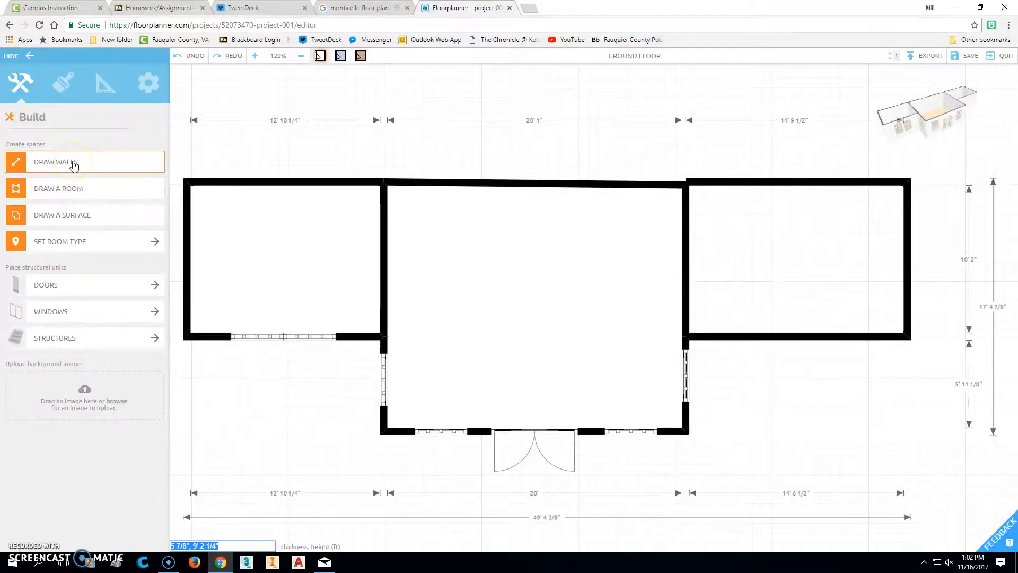
click(505, 277)
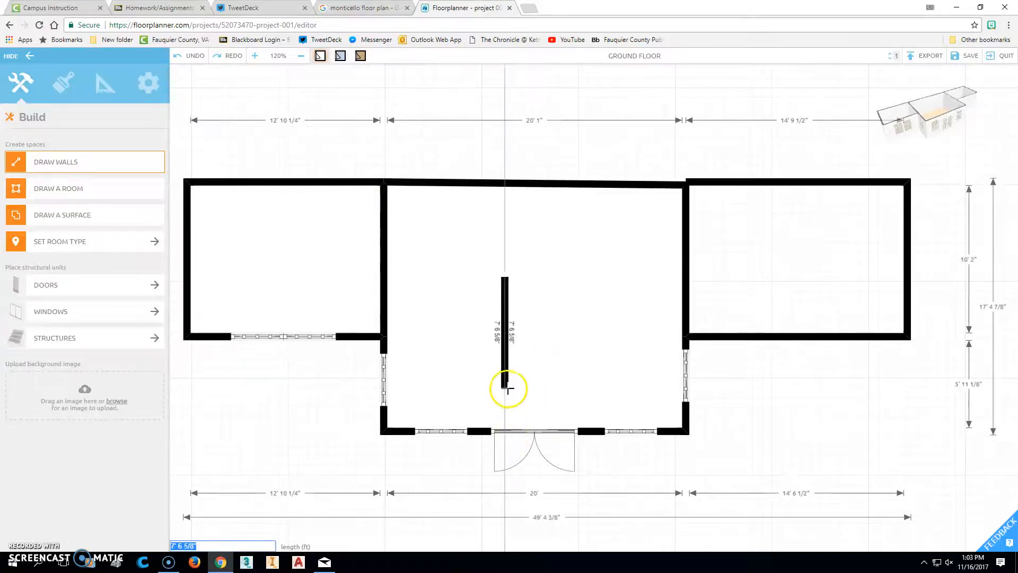
double_click(505, 387)
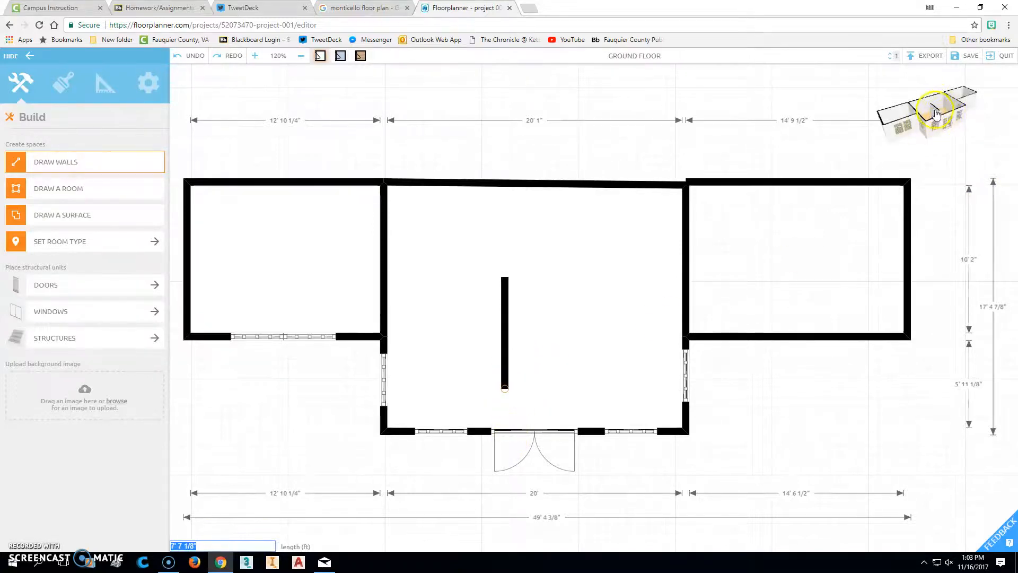
Step: Stop drawing walls and delete the free-standing wall inside the main room
click(504, 323)
right_click(507, 326)
key(Escape)
right_click(505, 324)
key(Escape)
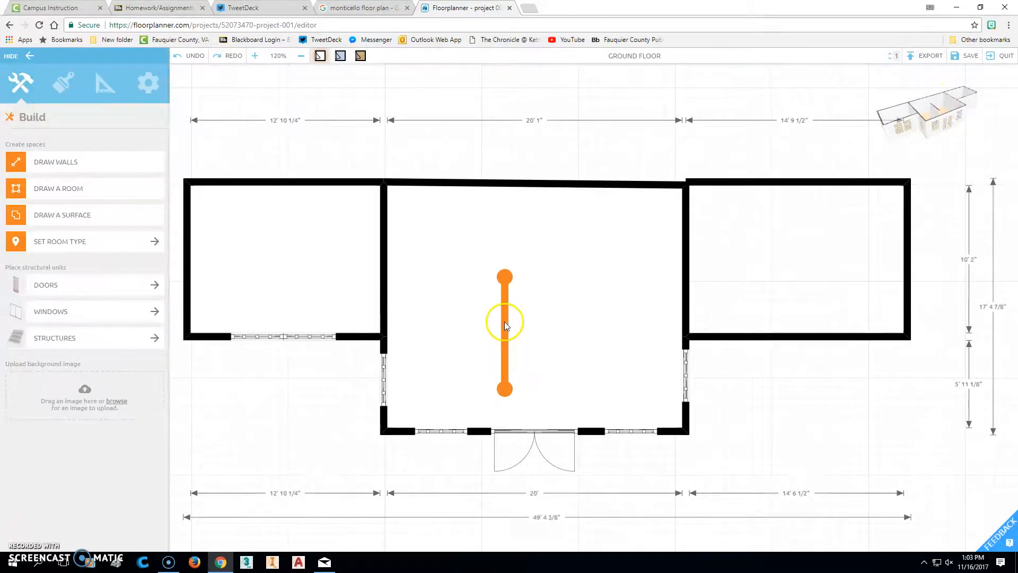
click(505, 321)
key(Delete)
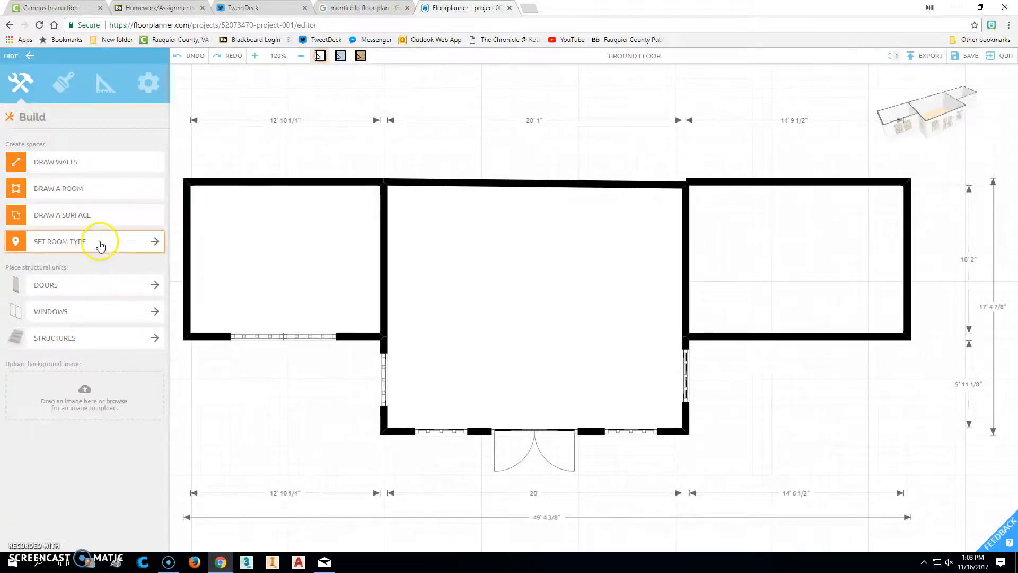
Step: Browse the kitchen objects in the furniture library
click(60, 91)
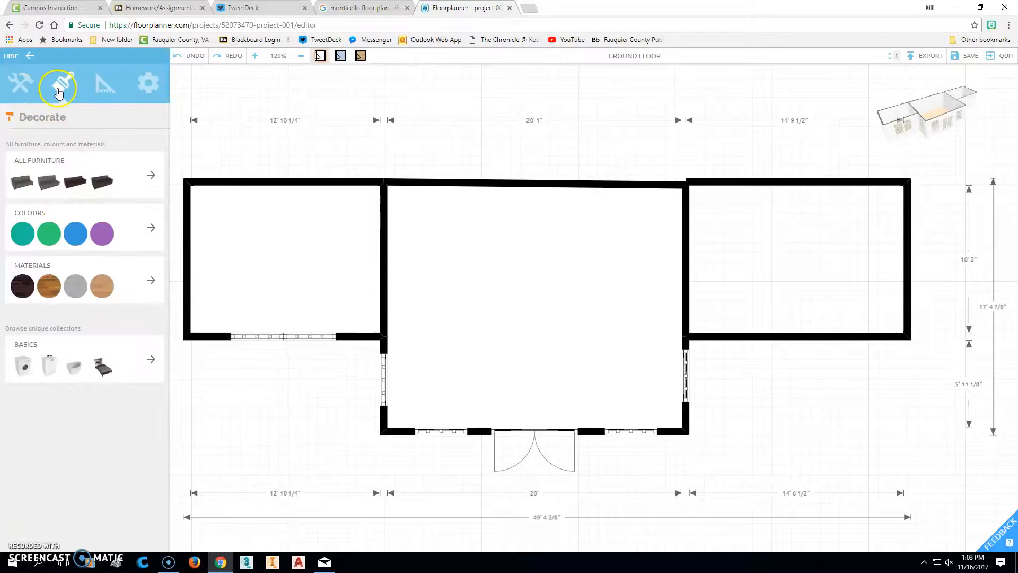
click(152, 179)
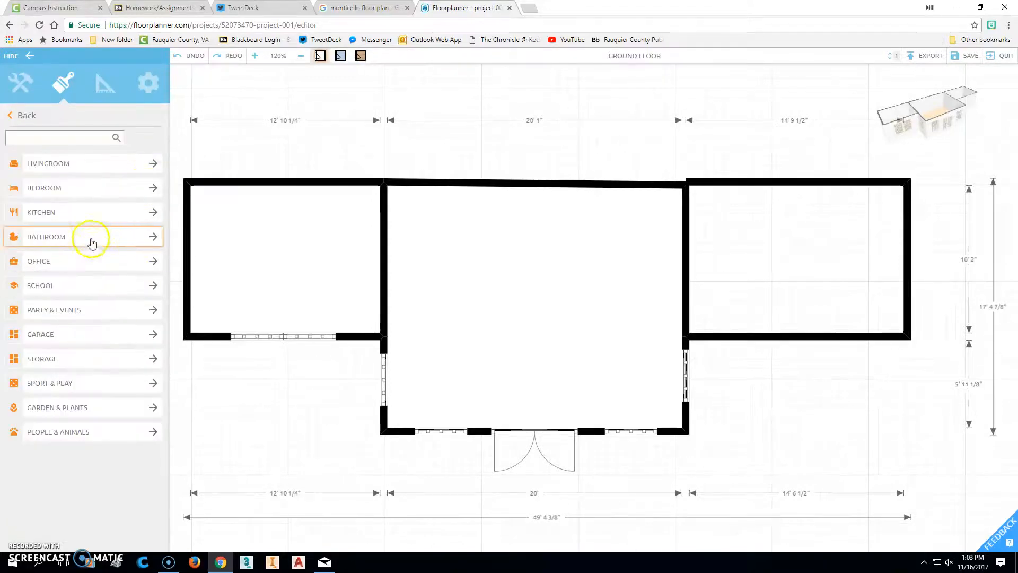
click(89, 213)
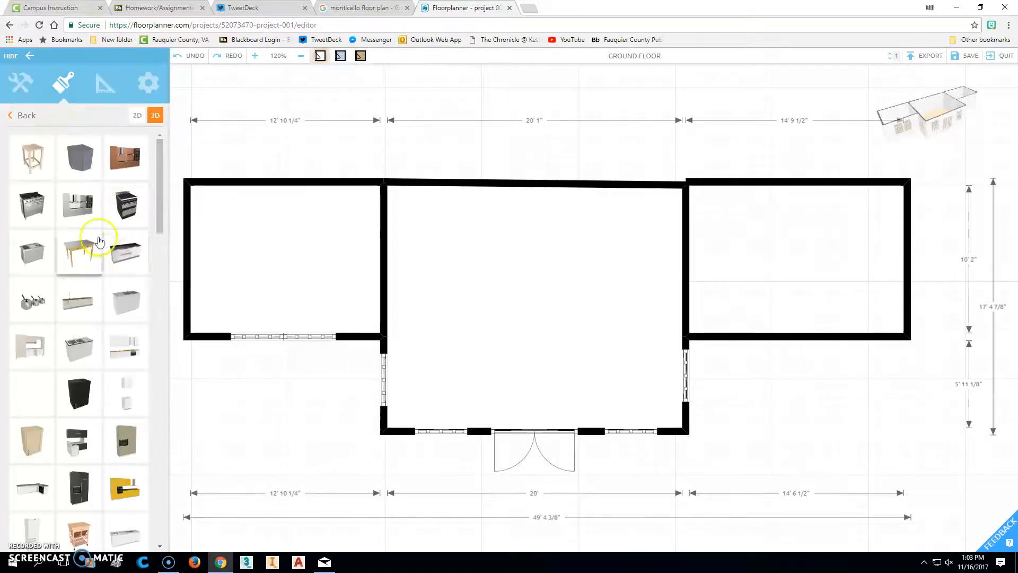
scroll(109, 354, down, 1)
scroll(110, 355, down, 10)
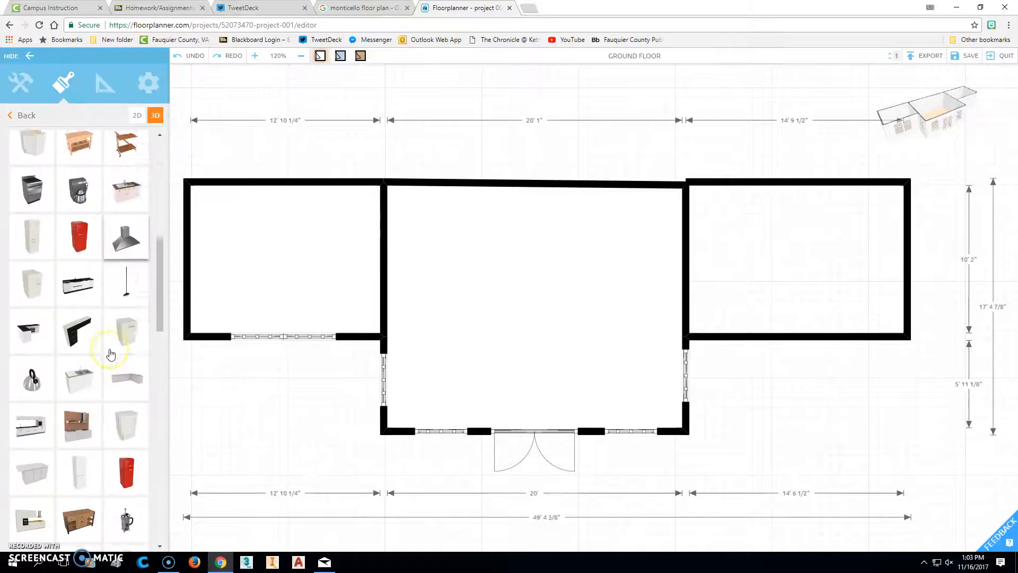
scroll(111, 329, up, 11)
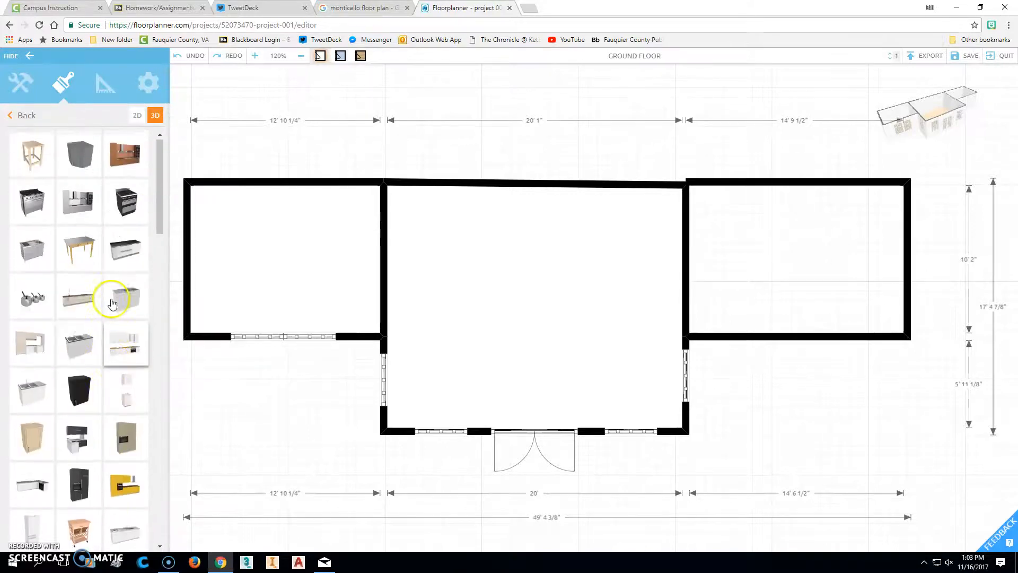
Step: Place a potted plant from Garden & Plants in the main room's upper-left corner and check it in 3D
click(27, 116)
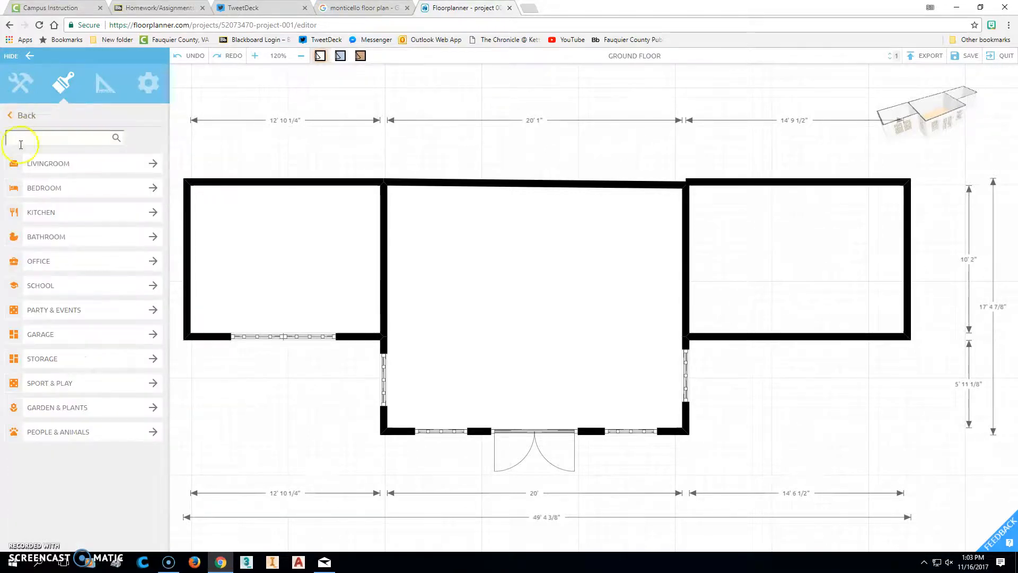
click(106, 408)
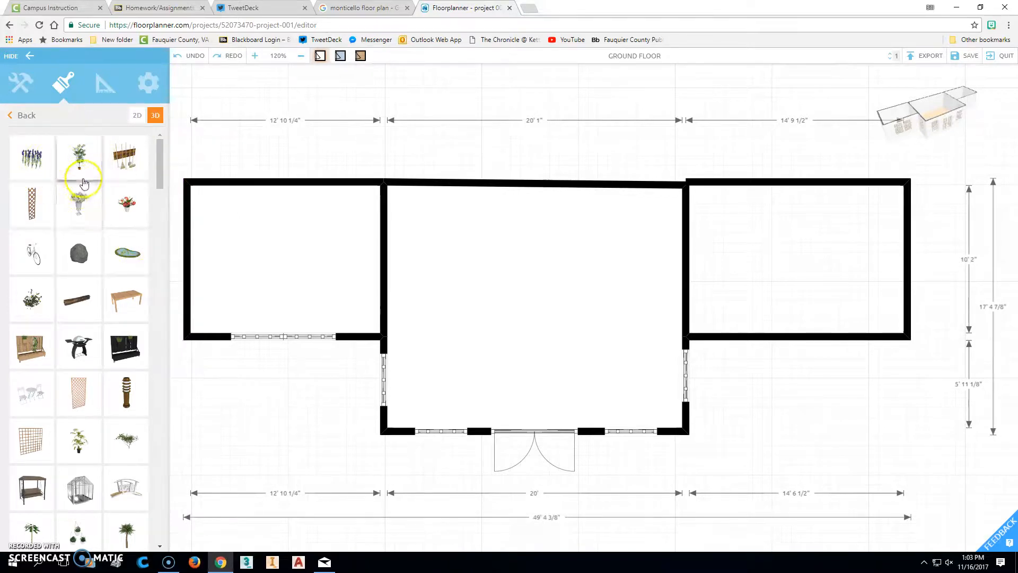
drag(82, 445, 421, 218)
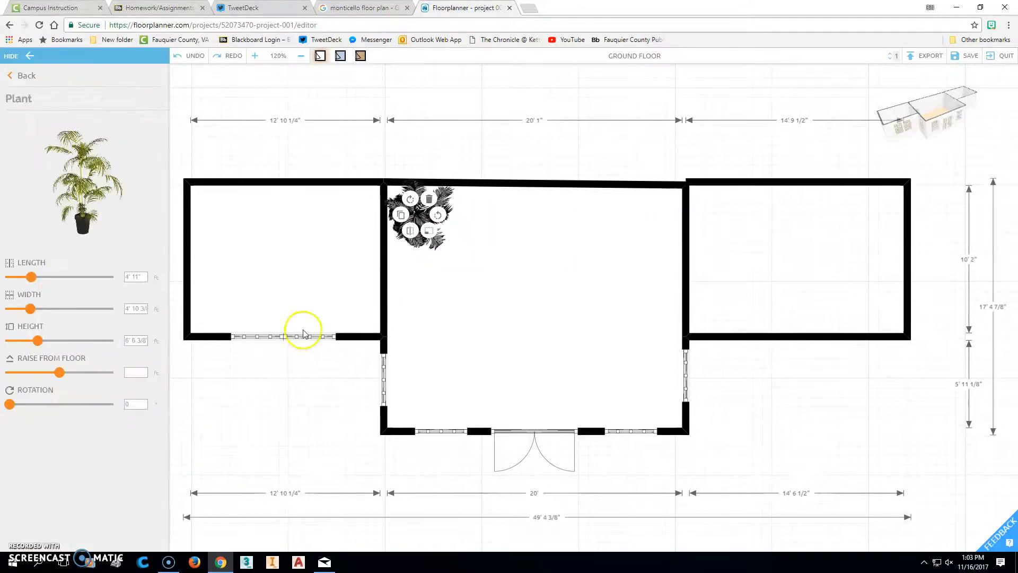
click(936, 122)
drag(619, 351, 705, 371)
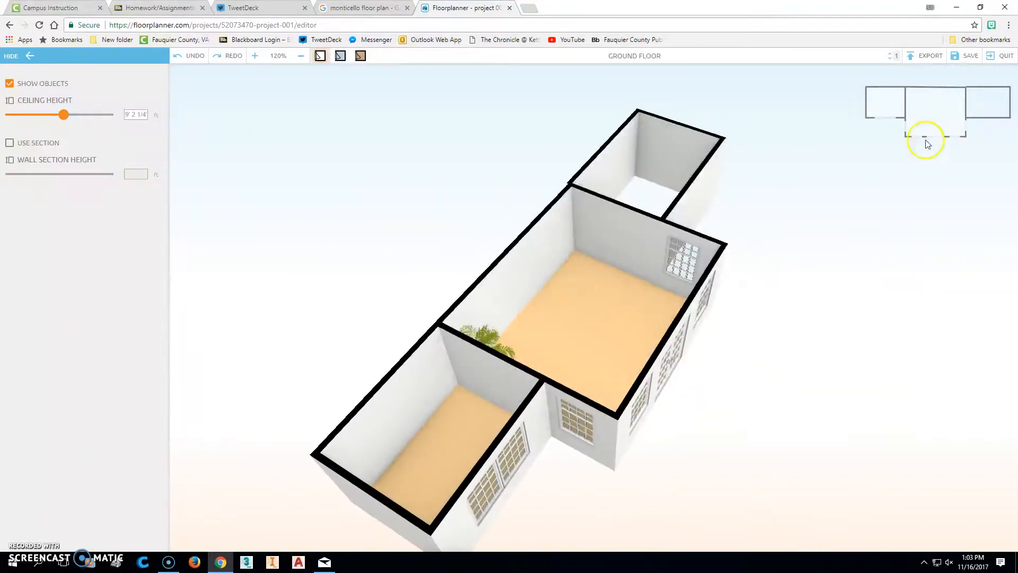
click(888, 112)
Step: Return to the 2D plan and browse the Garden & Plants objects, including the Christmas trees, in the furniture library
click(104, 86)
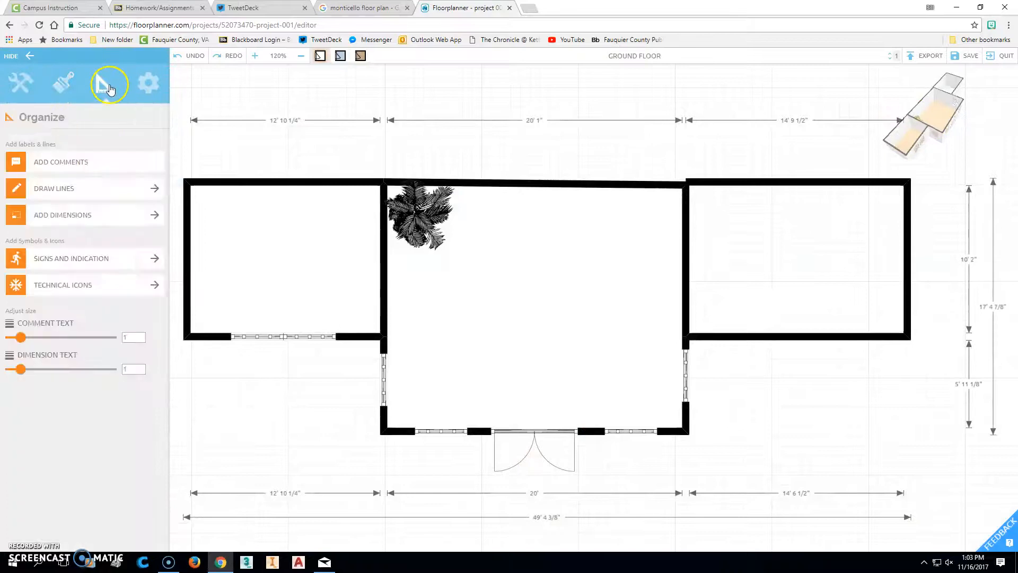
click(66, 86)
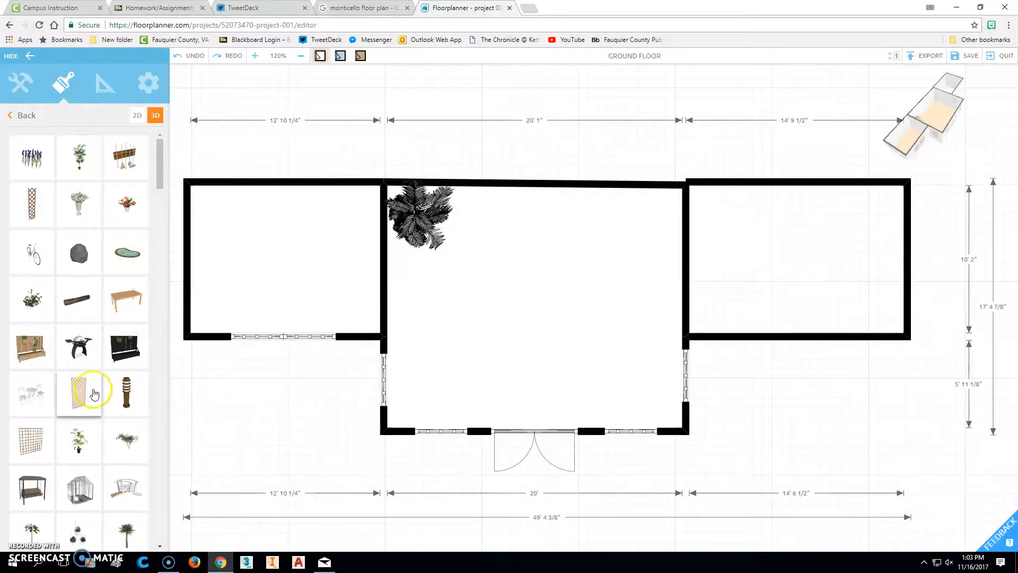
scroll(77, 419, down, 4)
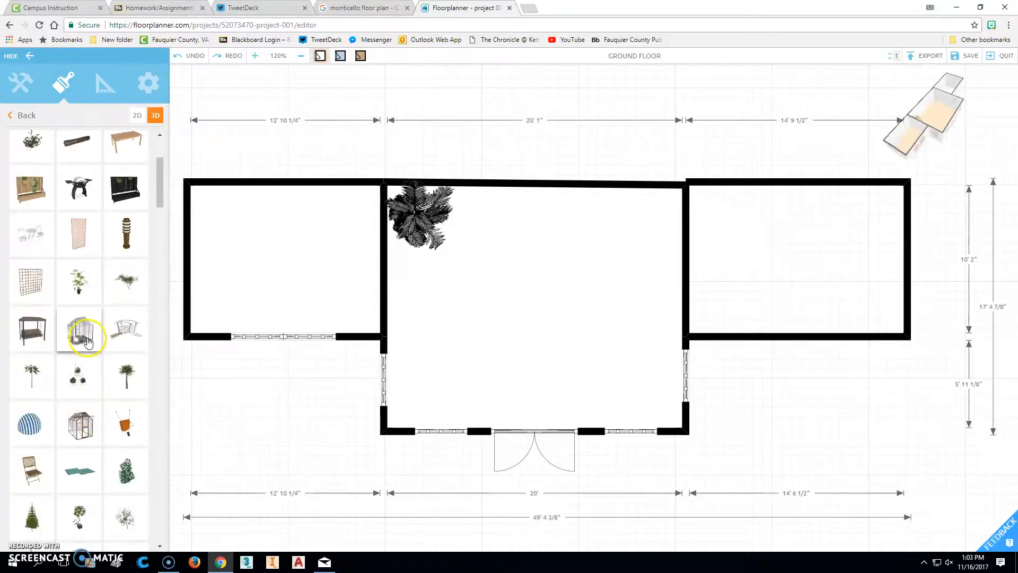
scroll(89, 340, down, 2)
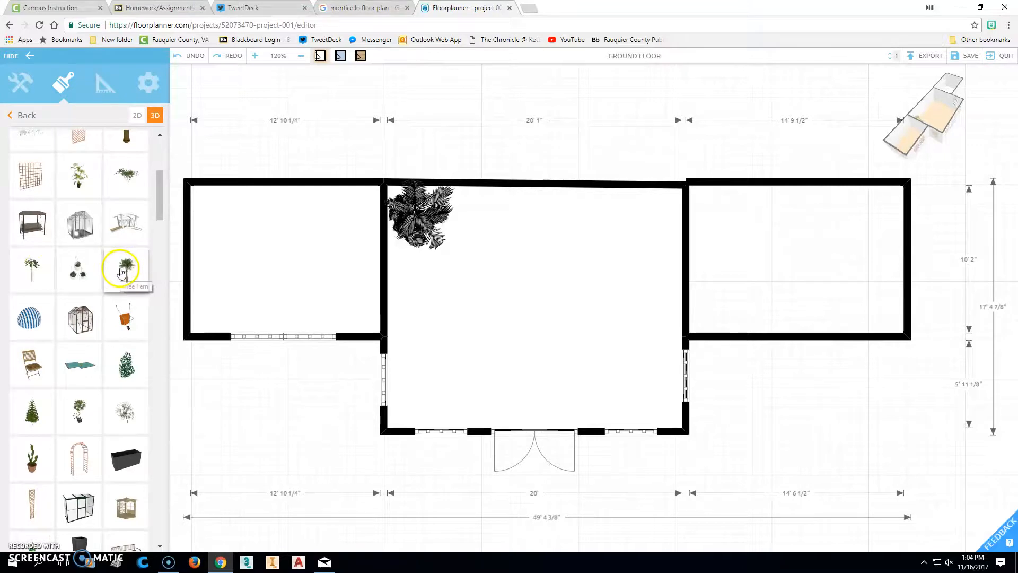
scroll(122, 268, down, 3)
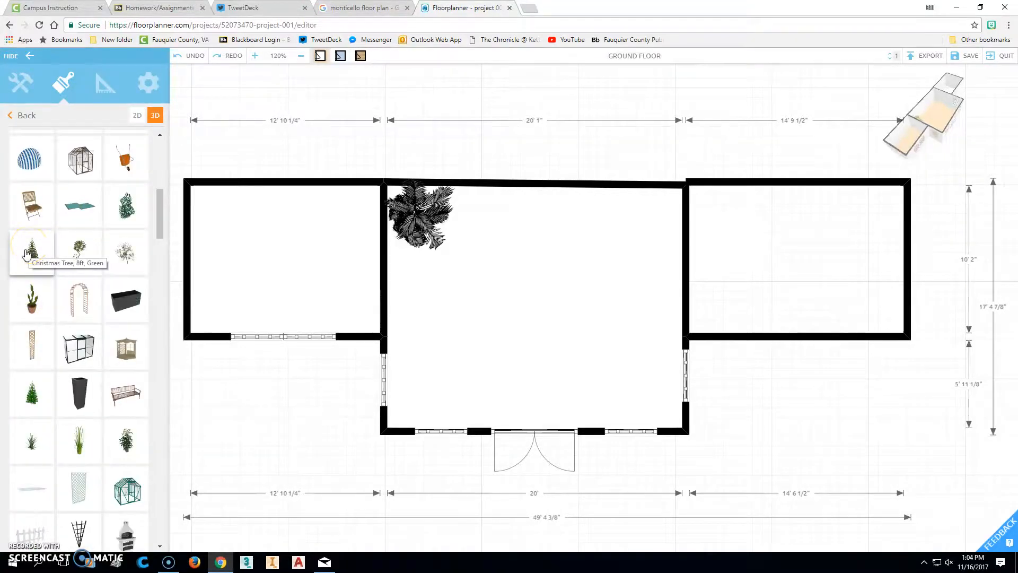
click(30, 391)
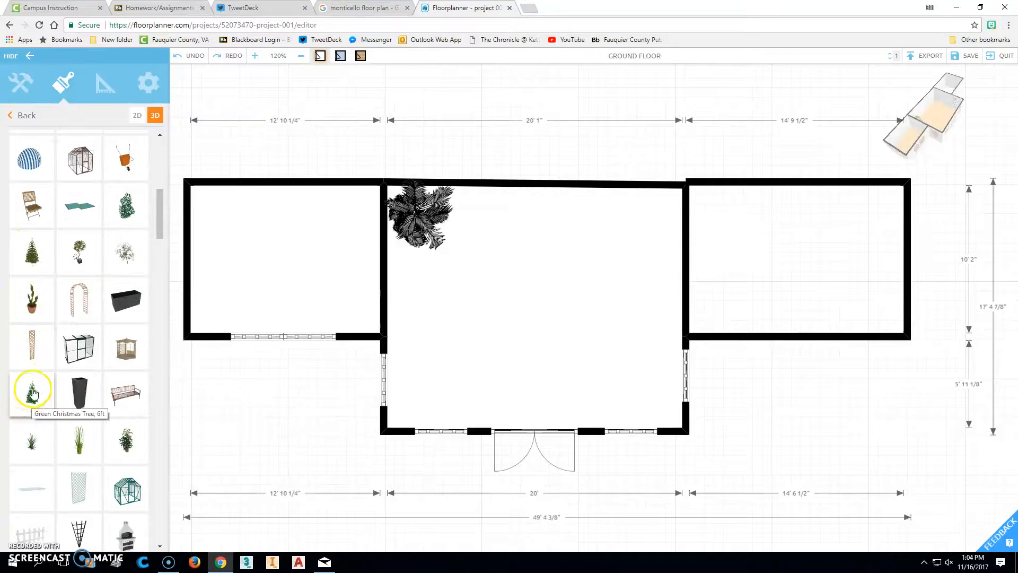
scroll(37, 372, down, 4)
scroll(112, 291, down, 4)
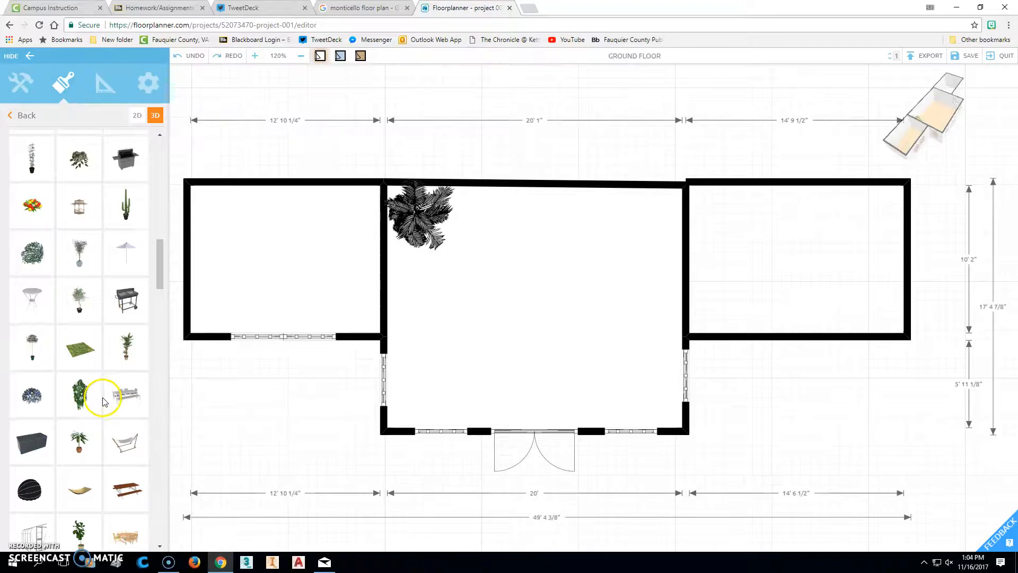
scroll(104, 402, down, 3)
scroll(100, 373, up, 3)
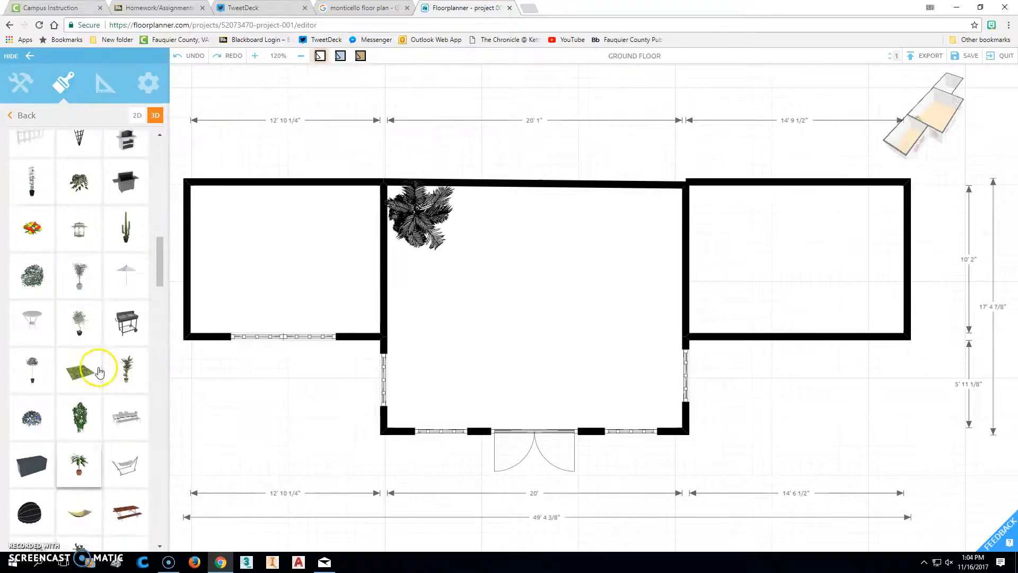
Step: Inspect the furnished floor plan in 3D from a lower viewing angle and return to the 2D plan
click(21, 82)
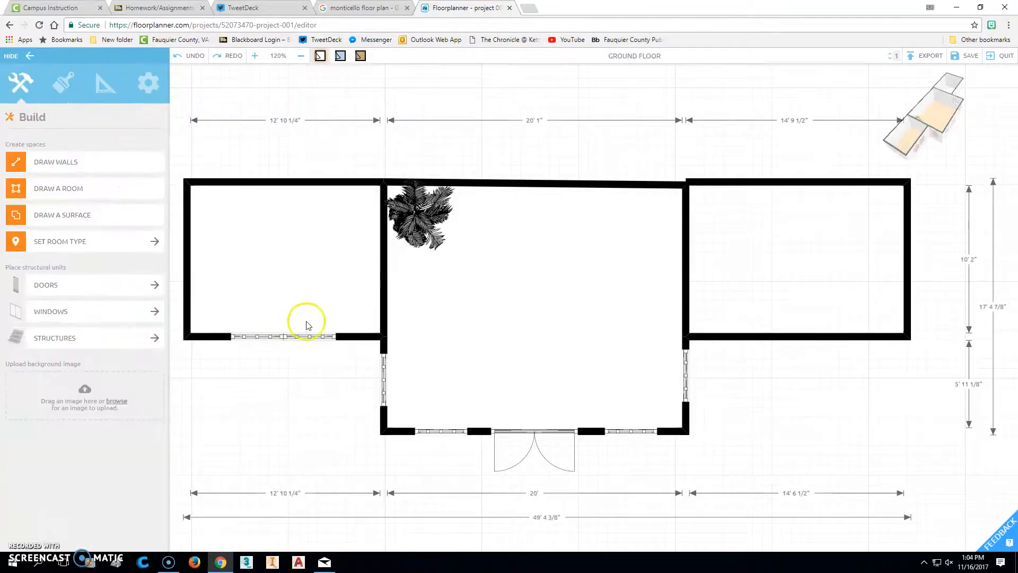
click(930, 124)
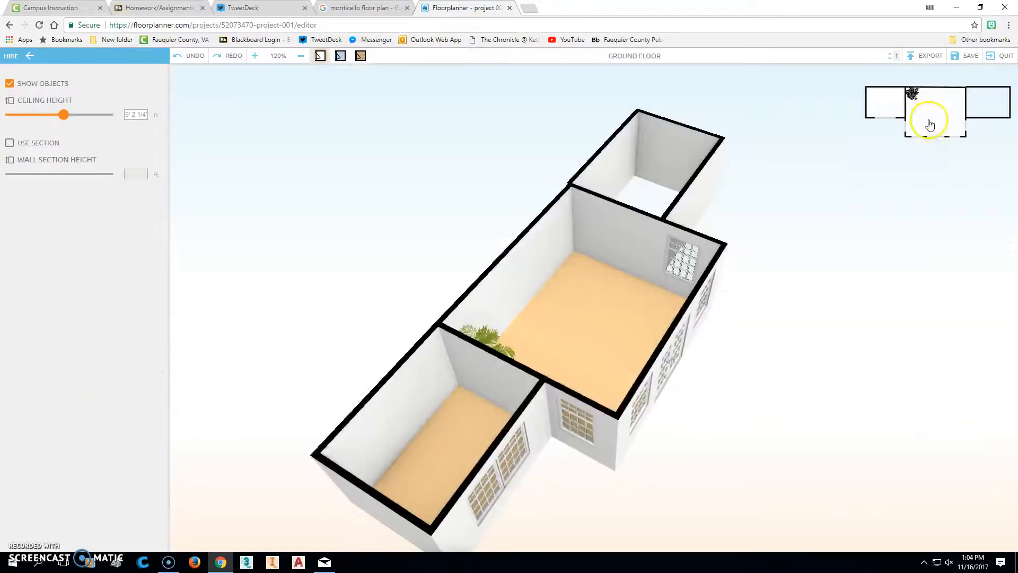
drag(670, 304, 660, 279)
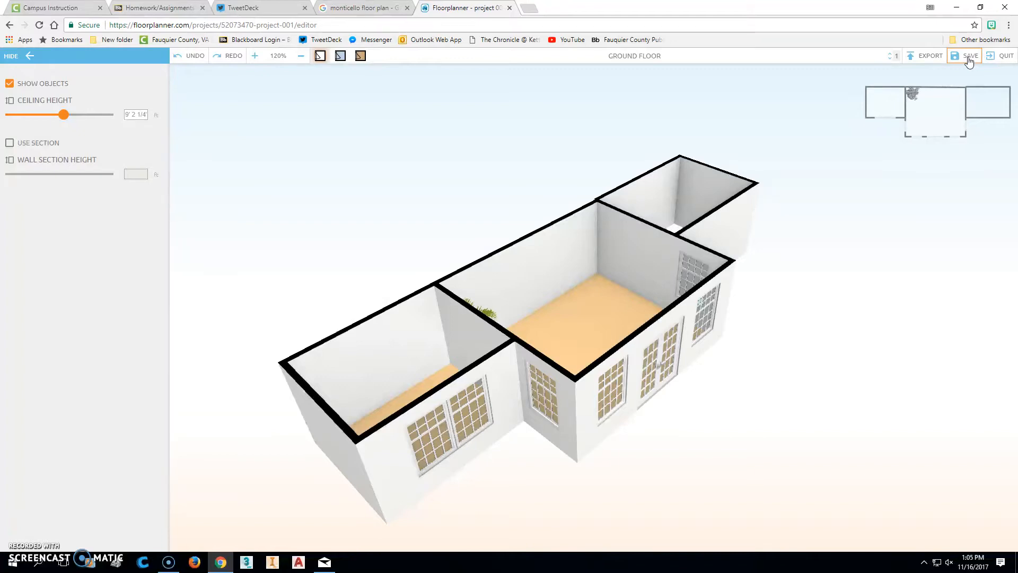
click(21, 55)
click(9, 56)
click(935, 117)
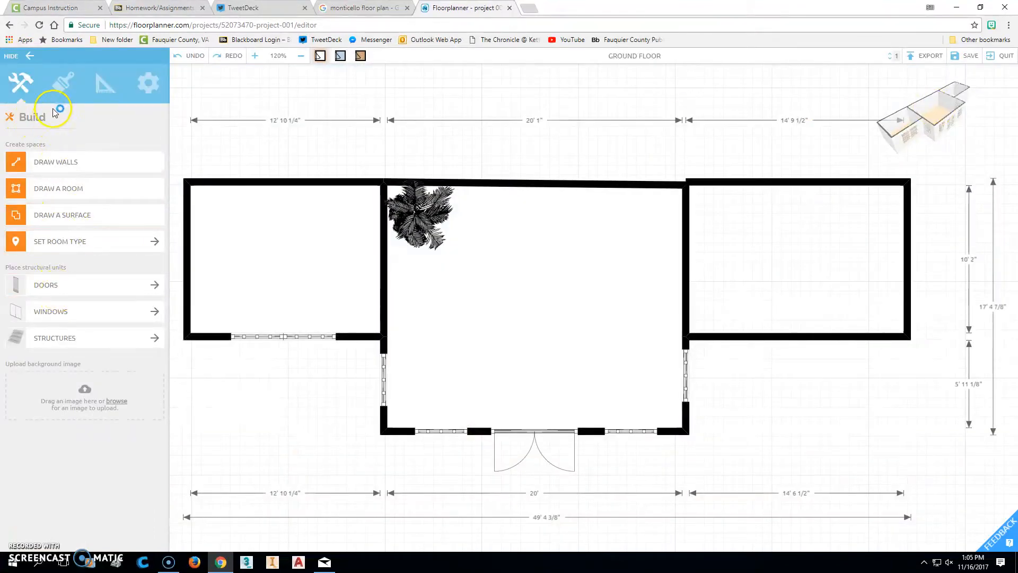
click(74, 196)
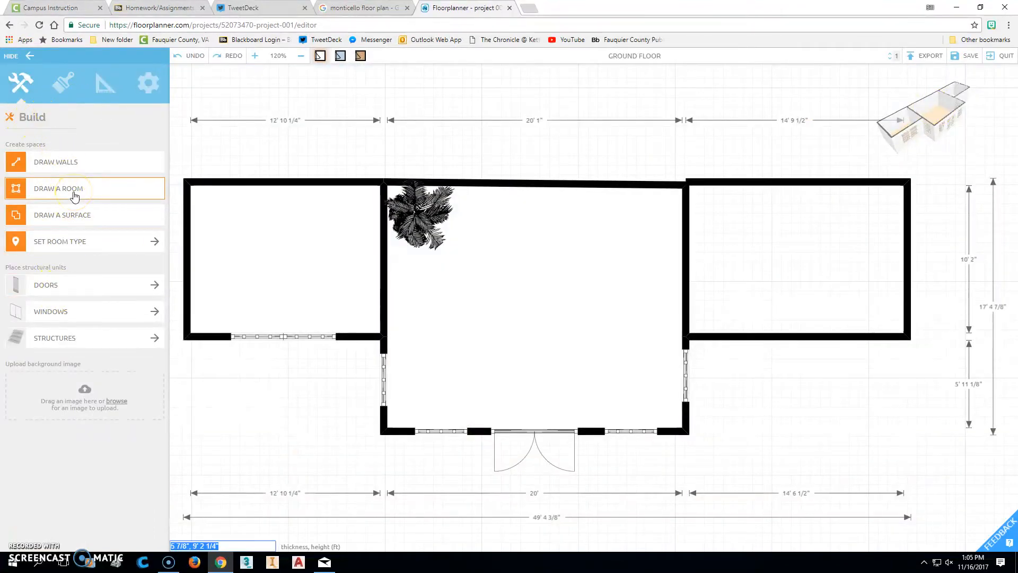
key(Escape)
click(63, 82)
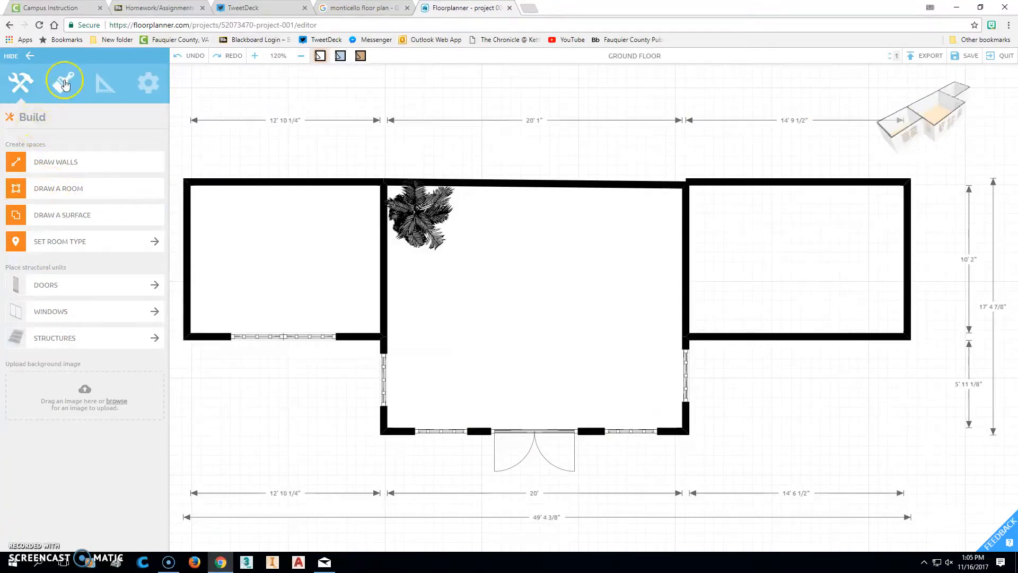
click(22, 82)
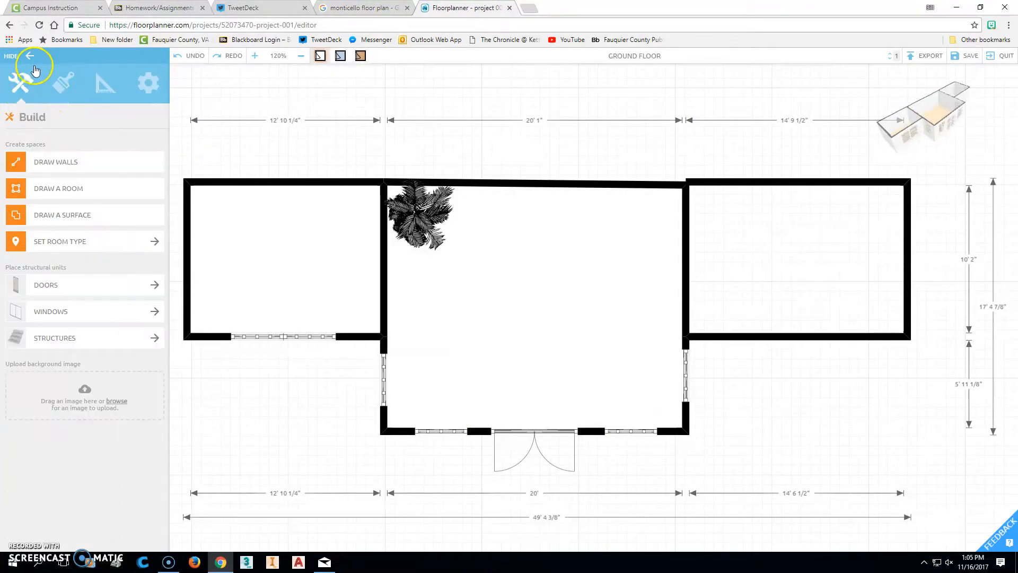